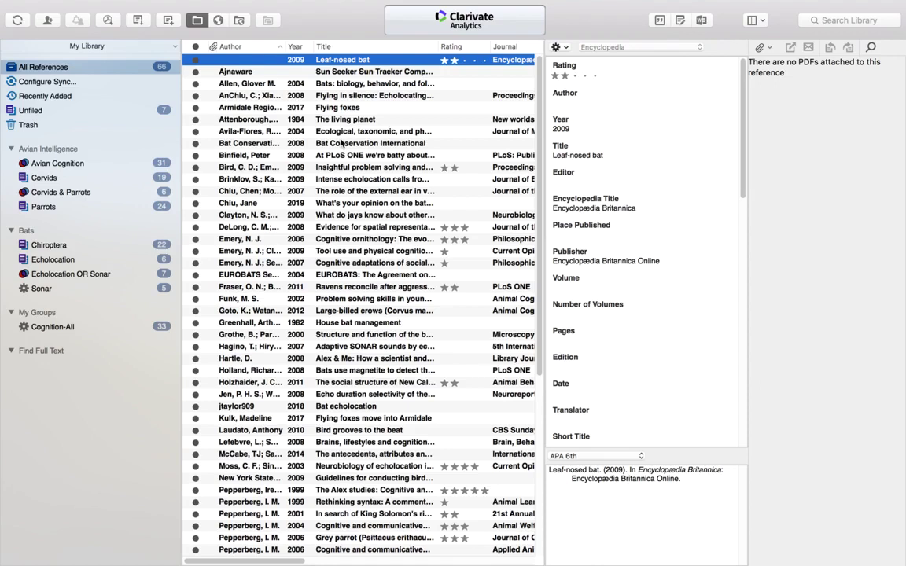
# Step: Return to the Word manuscript with the EndNote X9 tools shown, and put the cursor before the period after 'ability'
pyautogui.click(701, 22)
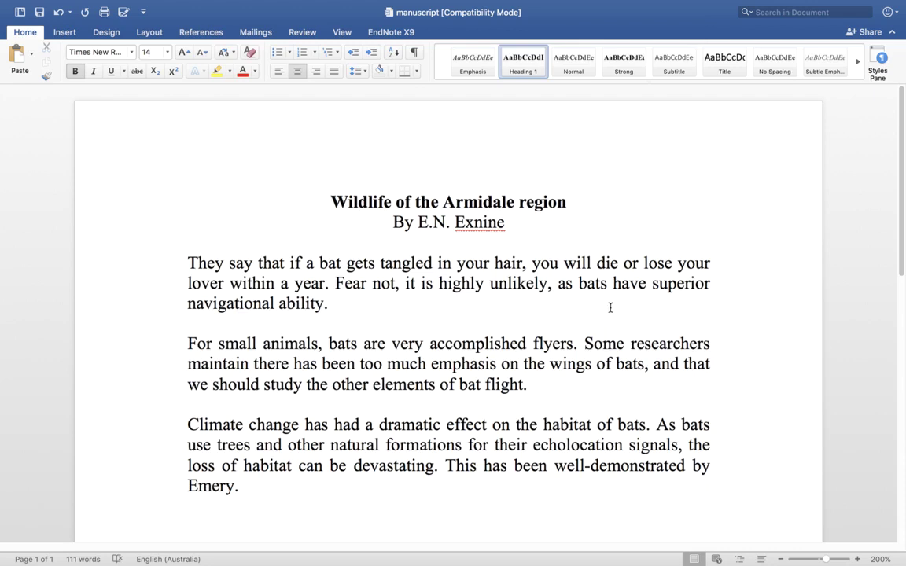
pyautogui.click(403, 36)
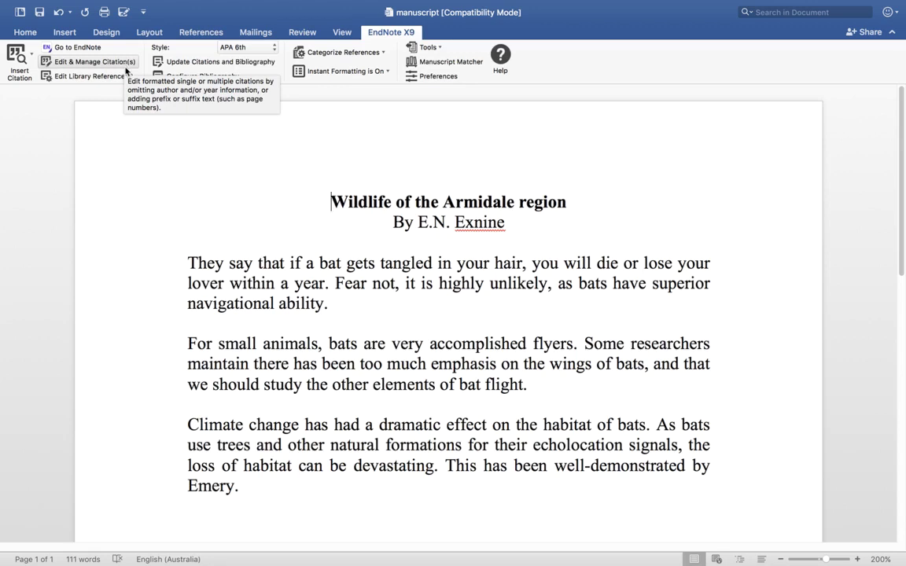
pyautogui.click(324, 305)
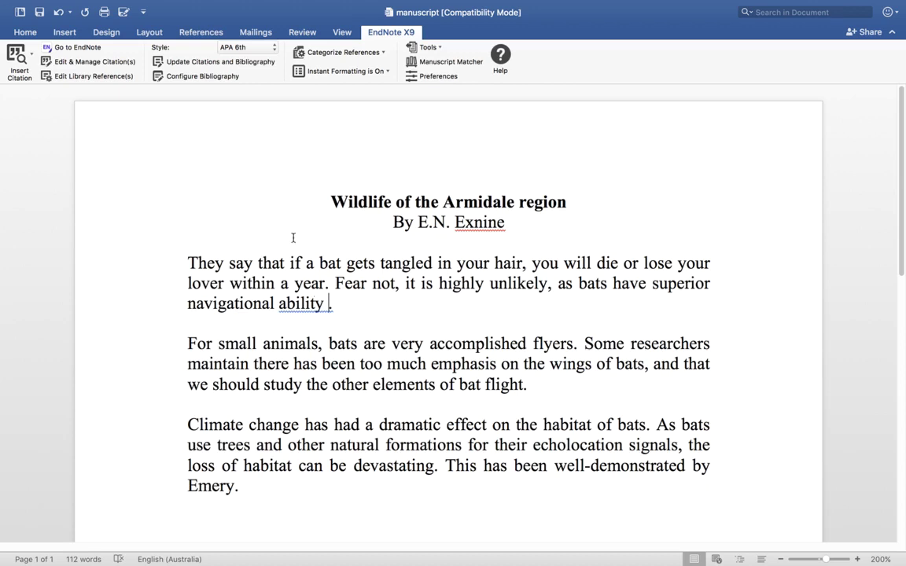
# Step: Search EndNote for 'allen' and cite Allen 2004 after 'navigational ability'
pyautogui.click(14, 49)
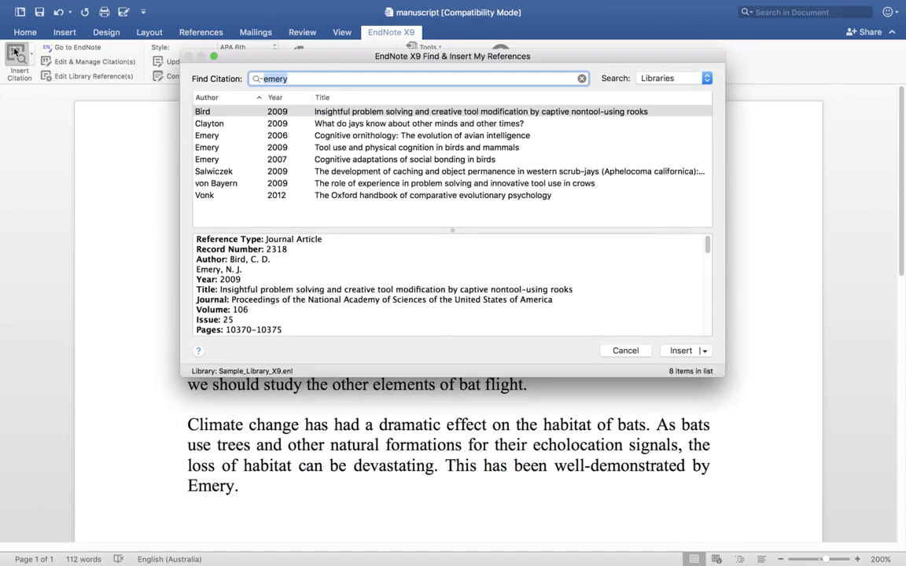
pyautogui.write('allen')
pyautogui.press('Return')
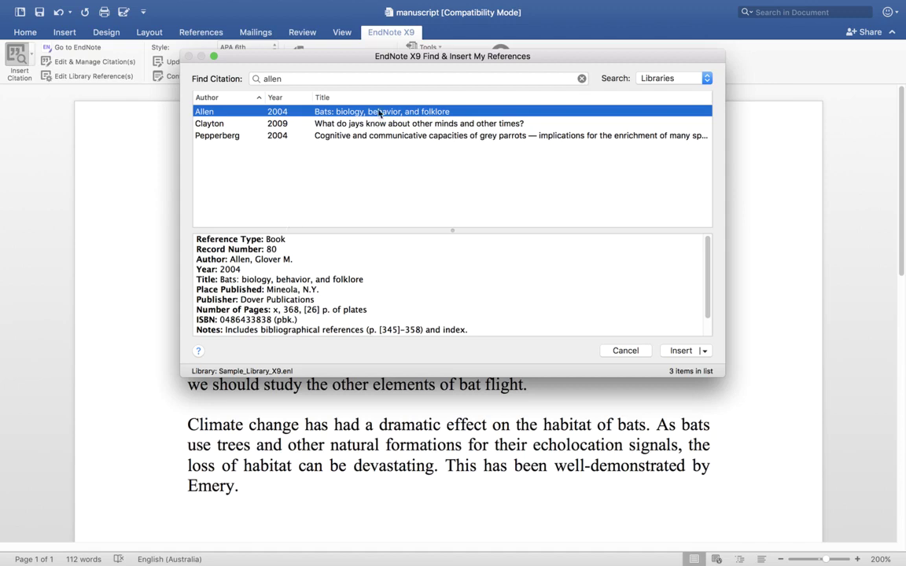
pyautogui.click(681, 351)
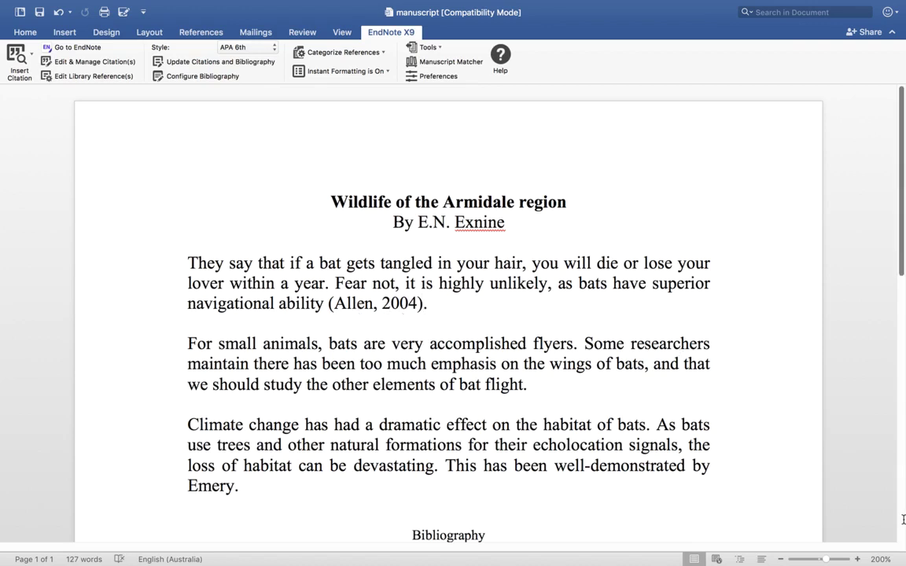
# Step: Review the new Bibliography entry for Allen 2004, then place the cursor at the end of 'flight'
pyautogui.scroll(-1, 903, 513)
pyautogui.scroll(-10, 904, 514)
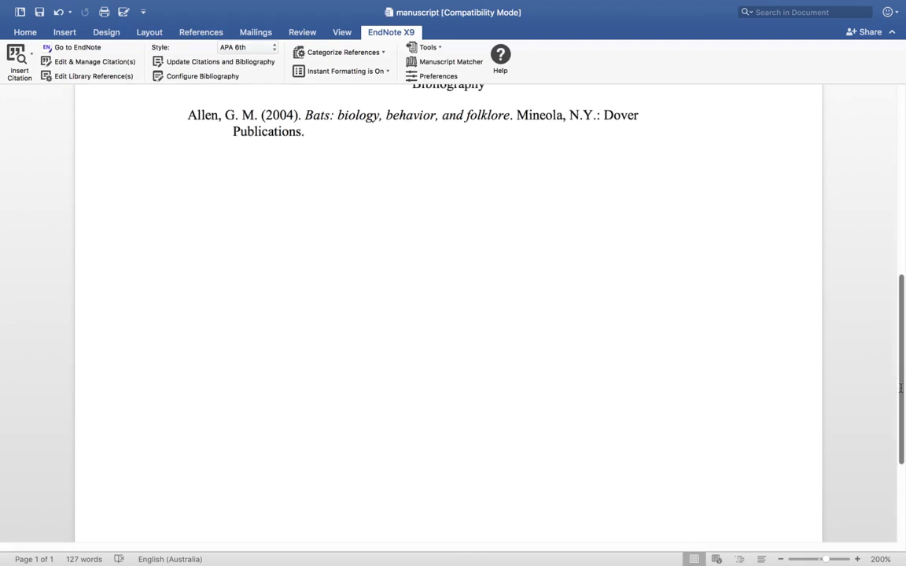
pyautogui.moveTo(901, 388); pyautogui.dragTo(895, 244)
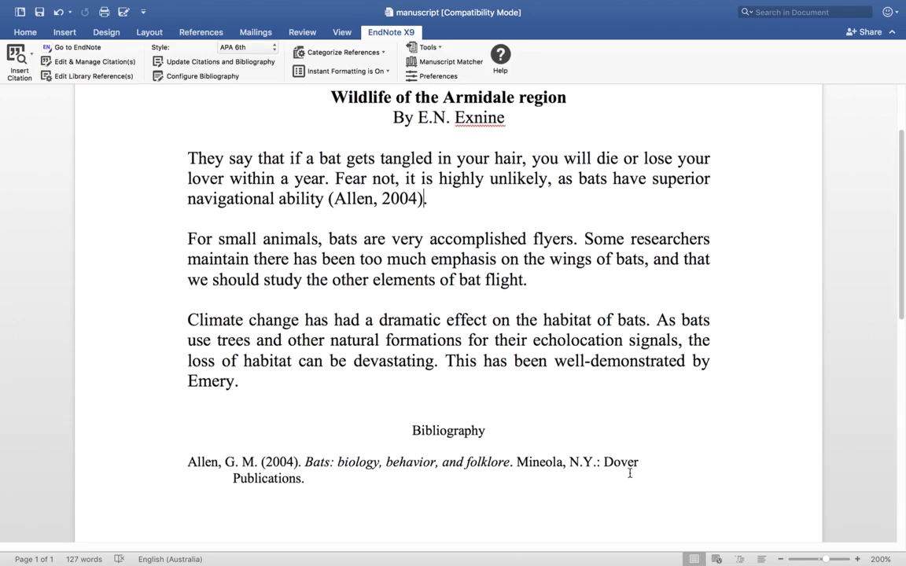
pyautogui.scroll(2, 903, 95)
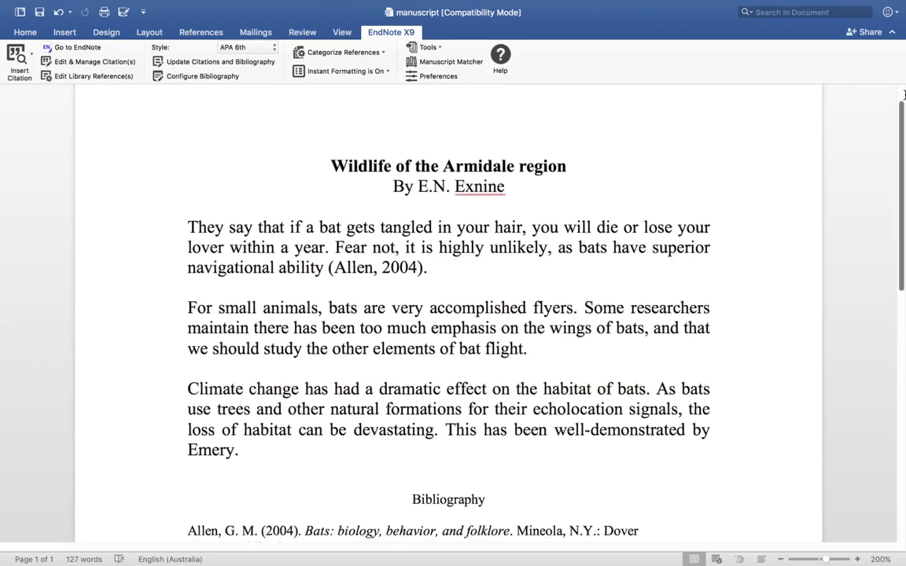
pyautogui.scroll(1, 904, 94)
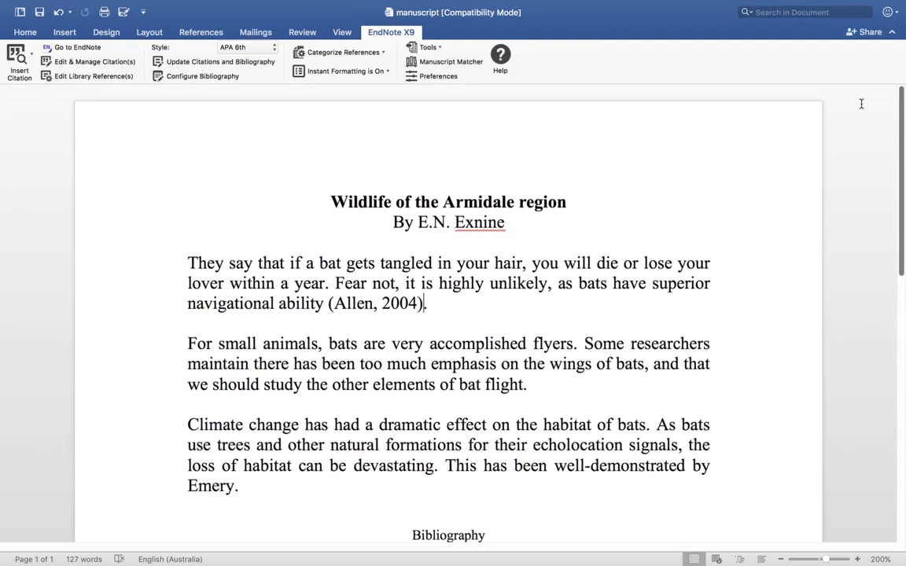
pyautogui.click(525, 384)
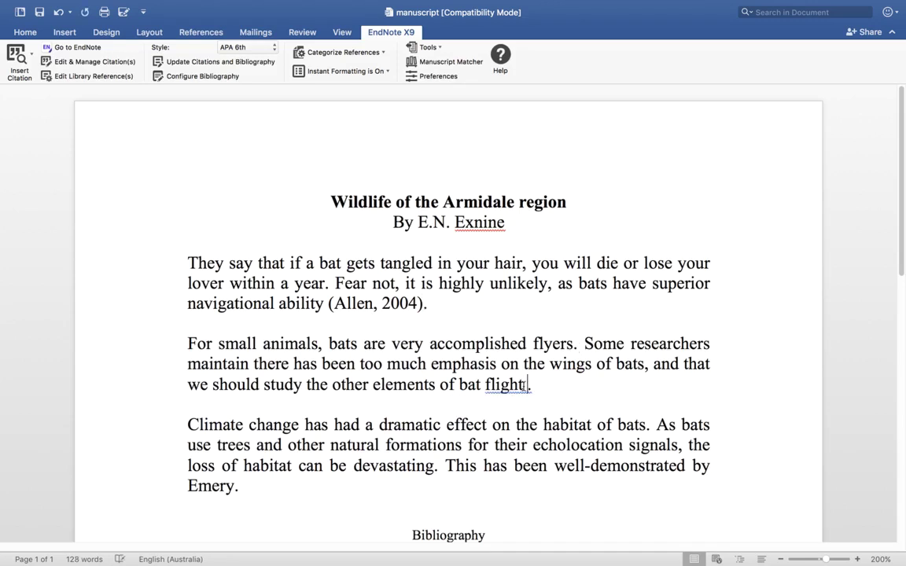
# Step: Search EndNote for 'holland' and cite the Holland 2008 PLoS ONE article after 'bat flight'
pyautogui.click(15, 53)
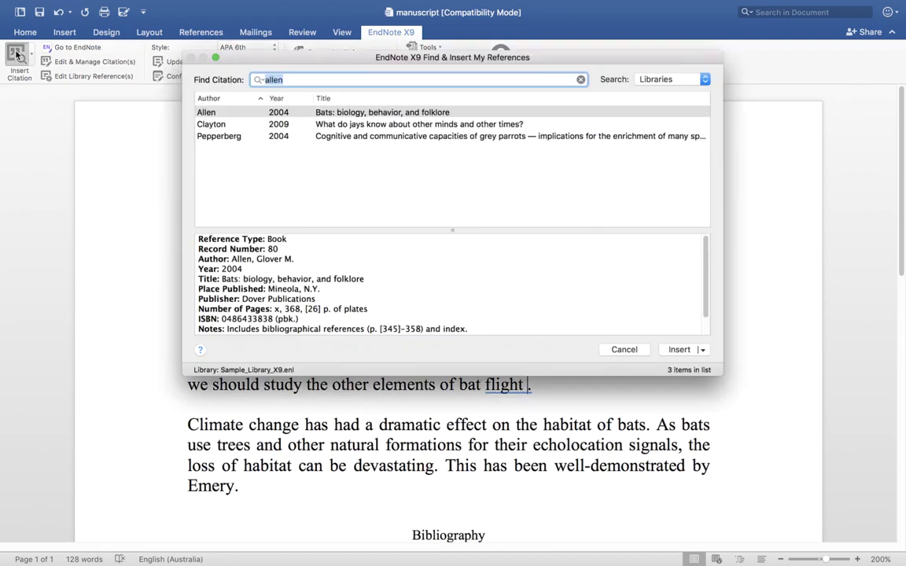
pyautogui.write('holland')
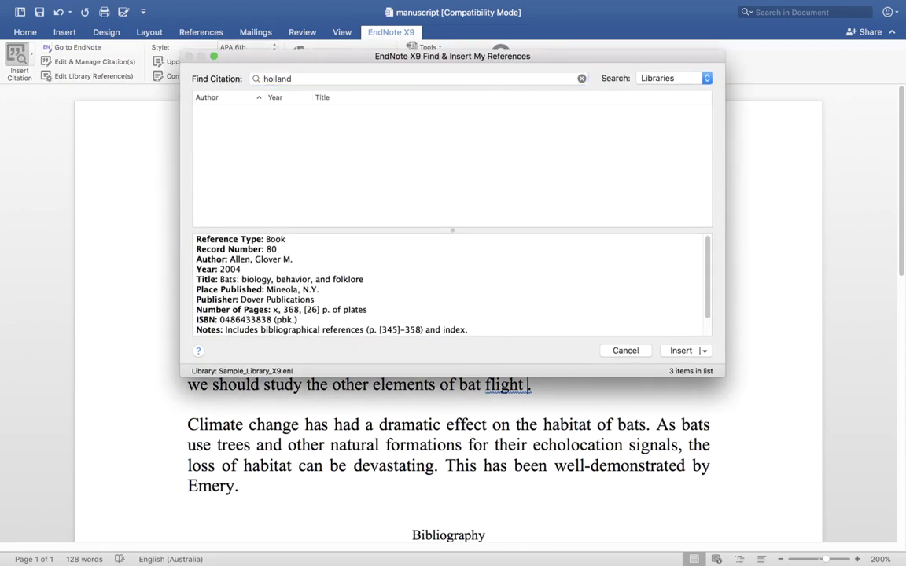
pyautogui.press('Return')
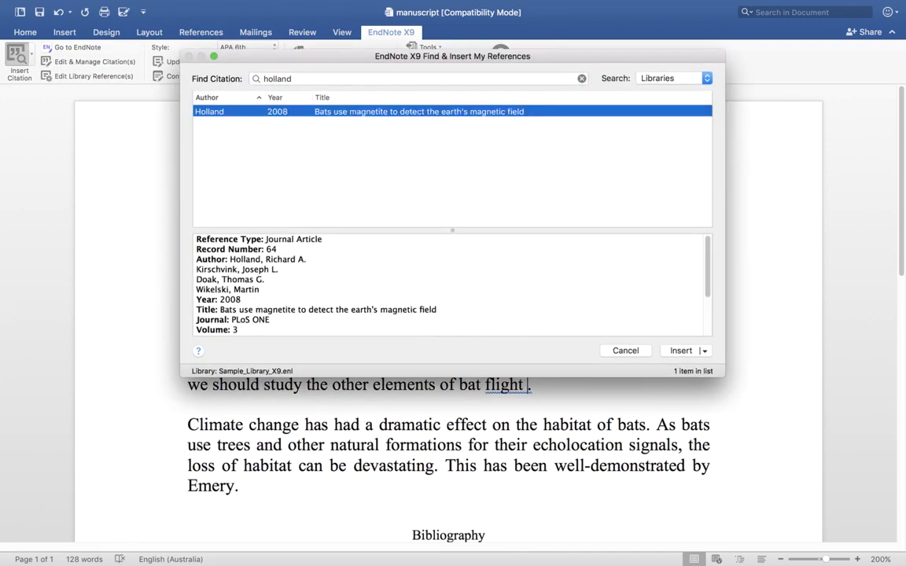
pyautogui.click(278, 282)
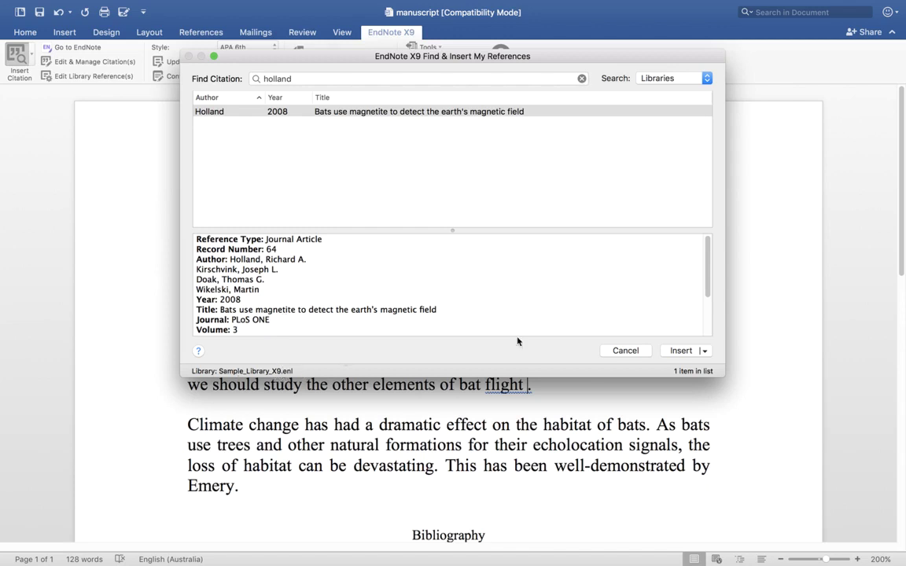
pyautogui.click(681, 352)
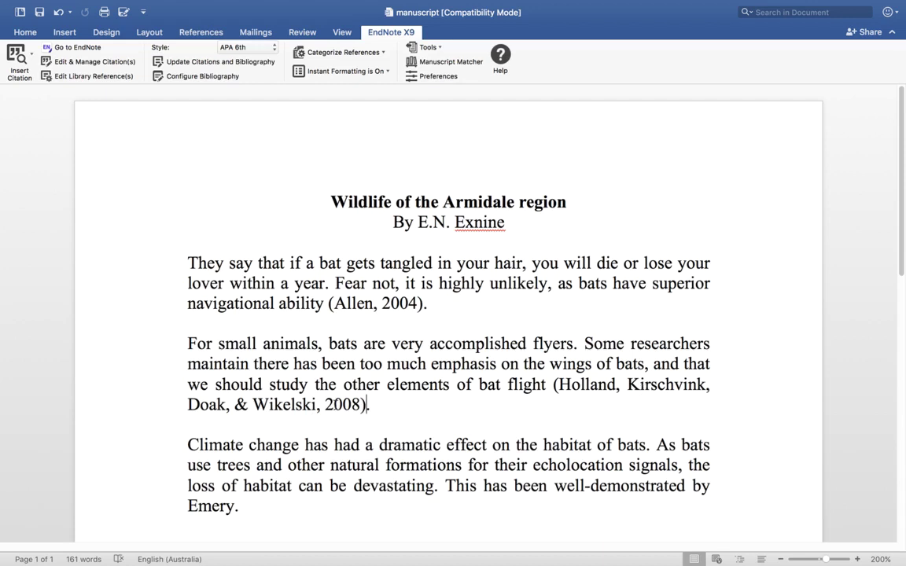
pyautogui.click(901, 528)
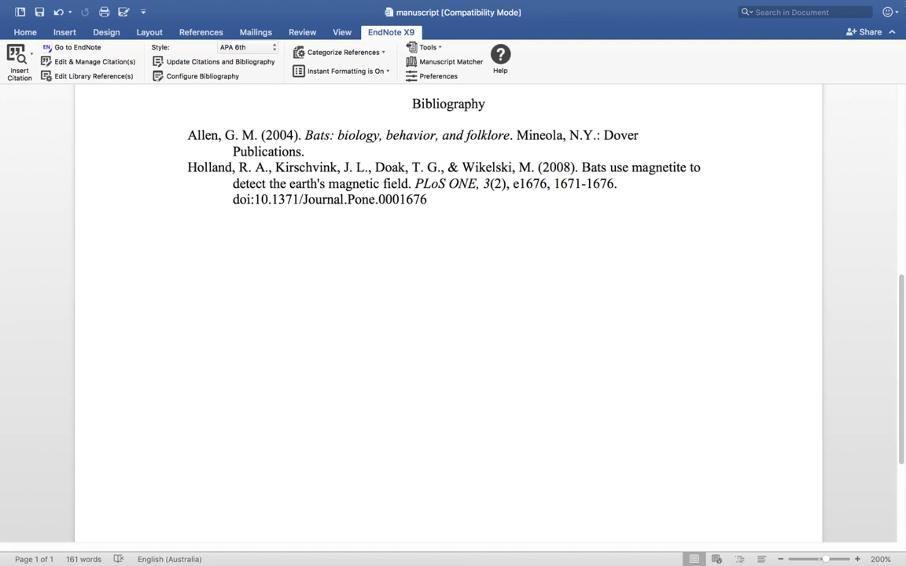
pyautogui.scroll(1, 904, 123)
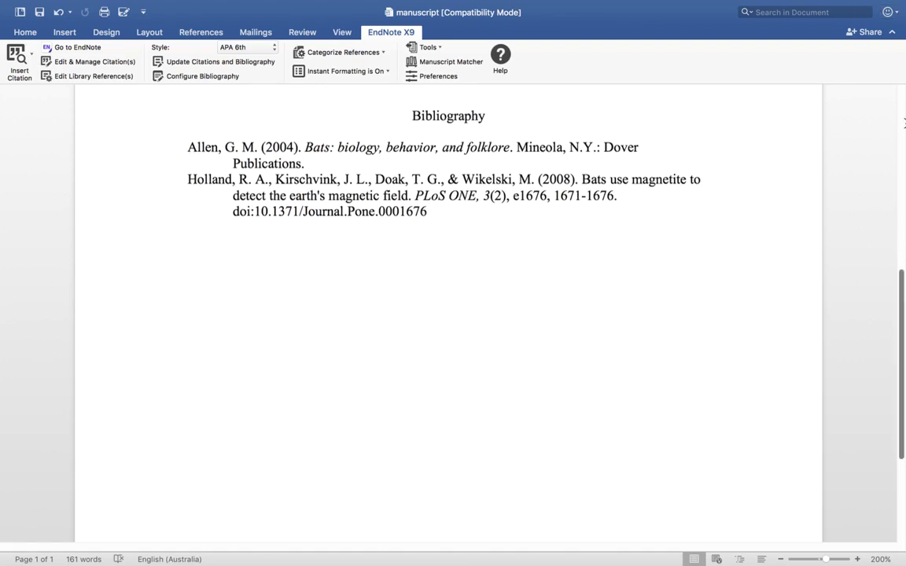
pyautogui.click(903, 124)
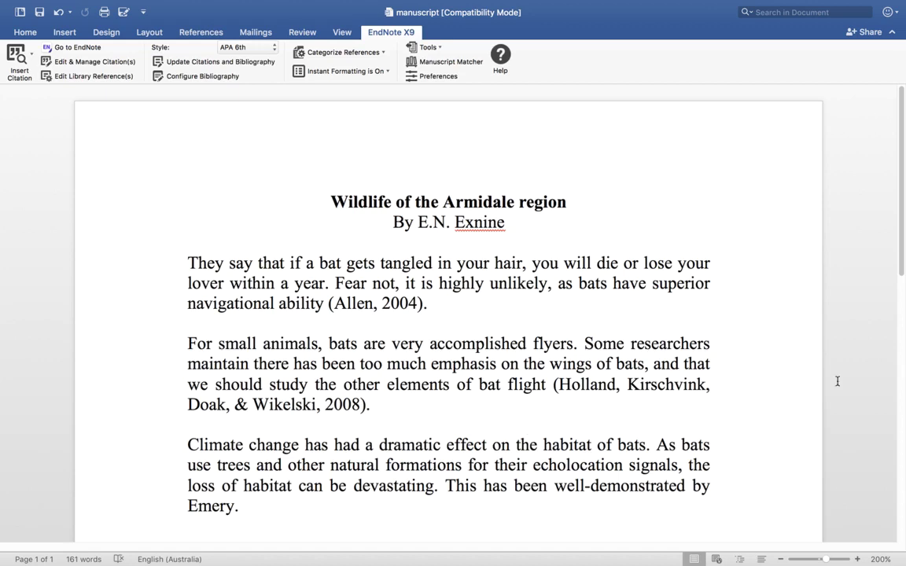
pyautogui.scroll(-10, 811, 417)
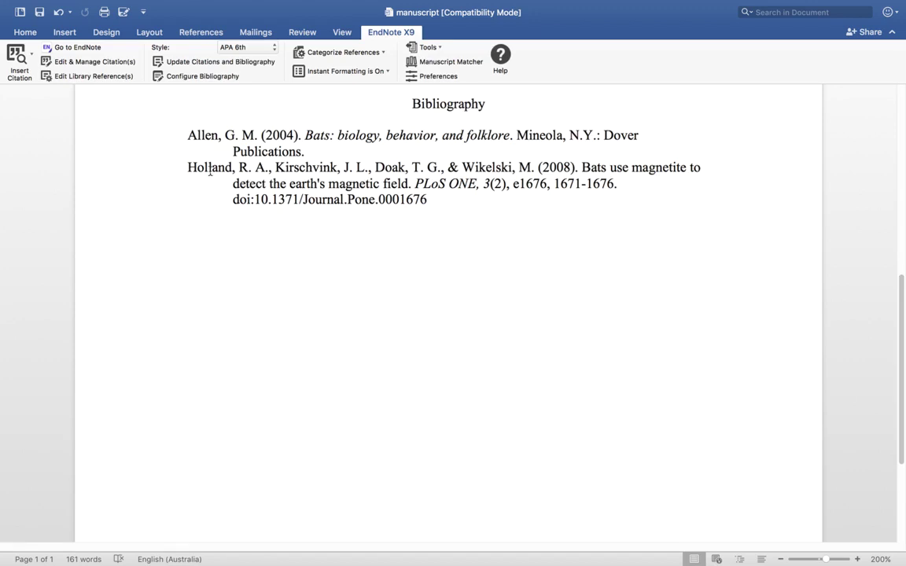
# Step: Retitle the bibliography 'References List' and set 1.5 lines of space after each entry
pyautogui.click(226, 81)
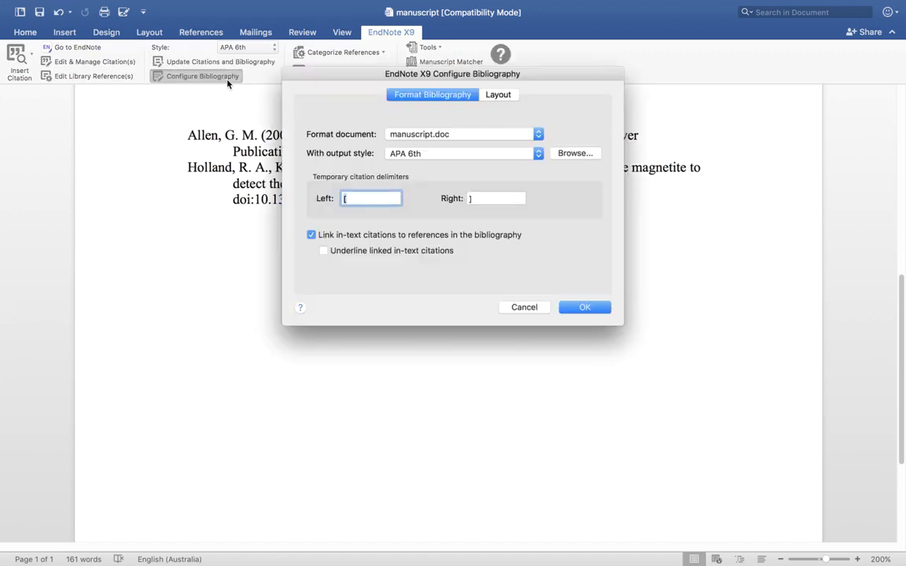
pyautogui.click(498, 95)
pyautogui.doubleClick(449, 178)
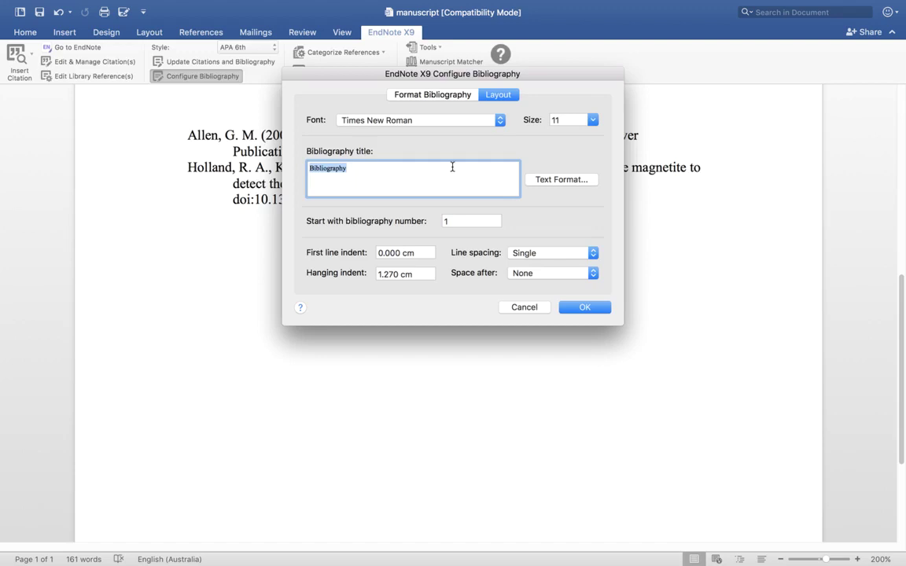
pyautogui.write('References List')
pyautogui.click(556, 273)
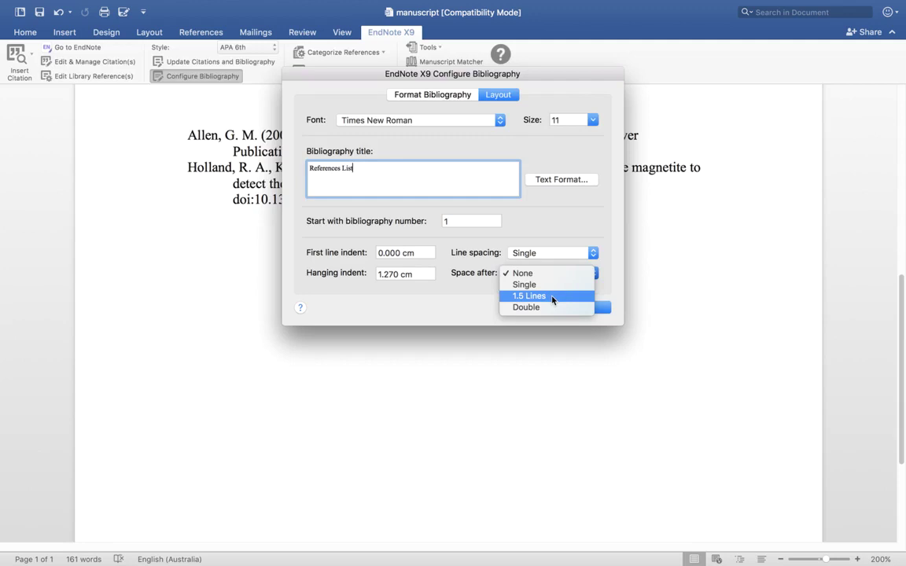
pyautogui.click(553, 297)
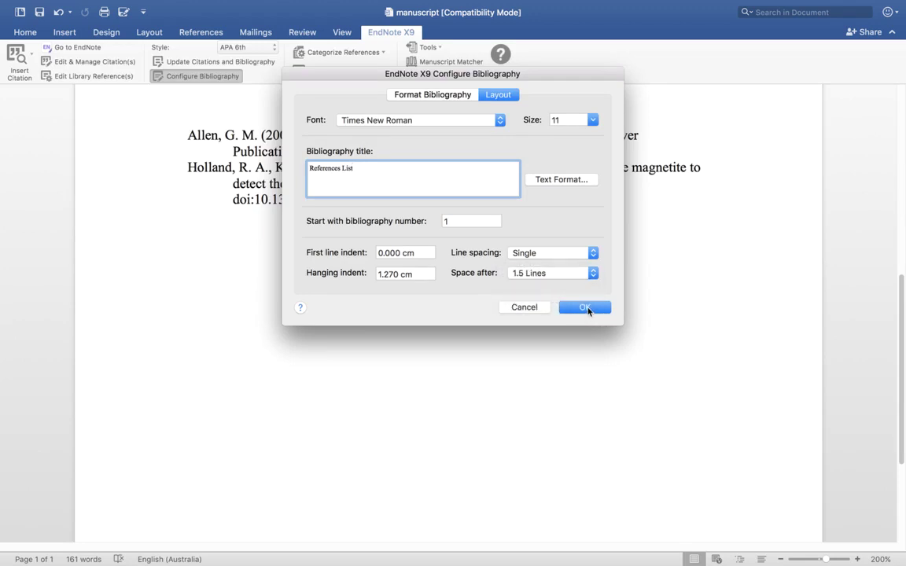
pyautogui.click(585, 307)
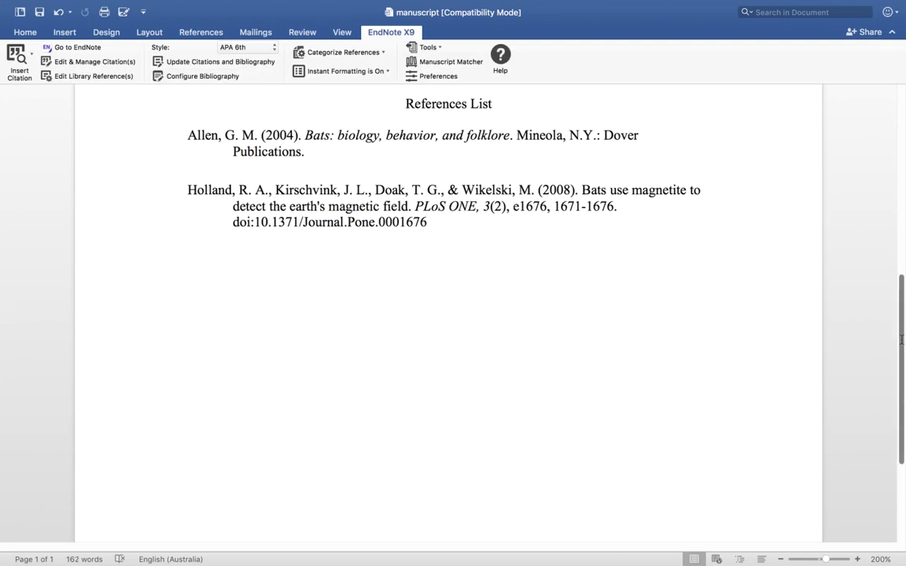
# Step: Scroll back up and put the cursor between 'flyers' and its full stop for the next citation
pyautogui.moveTo(901, 339); pyautogui.dragTo(895, 273)
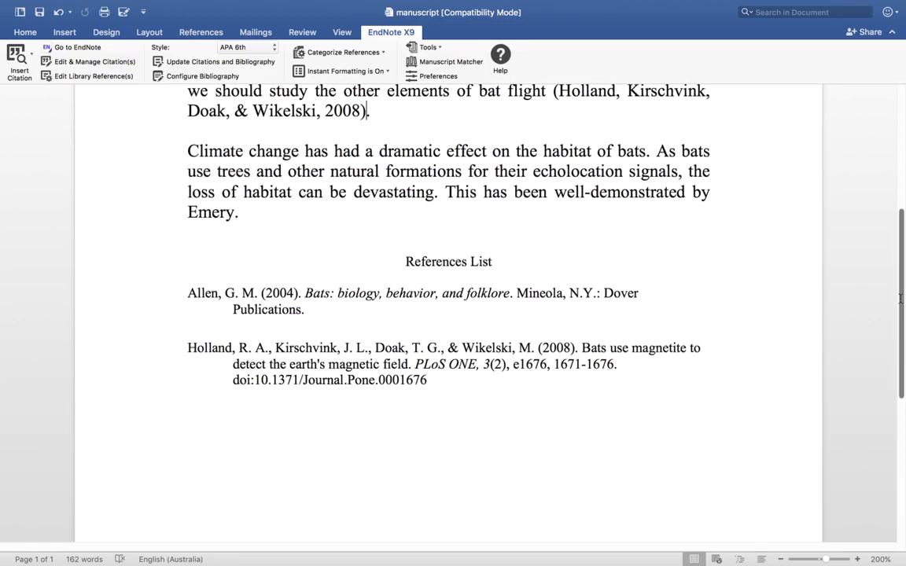
pyautogui.moveTo(900, 299); pyautogui.dragTo(887, 171)
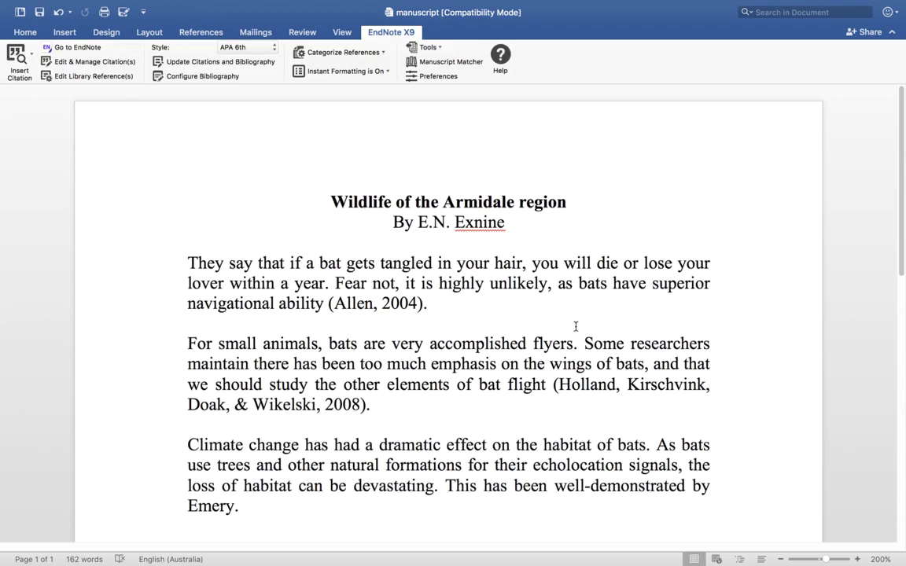
pyautogui.click(423, 404)
pyautogui.click(575, 345)
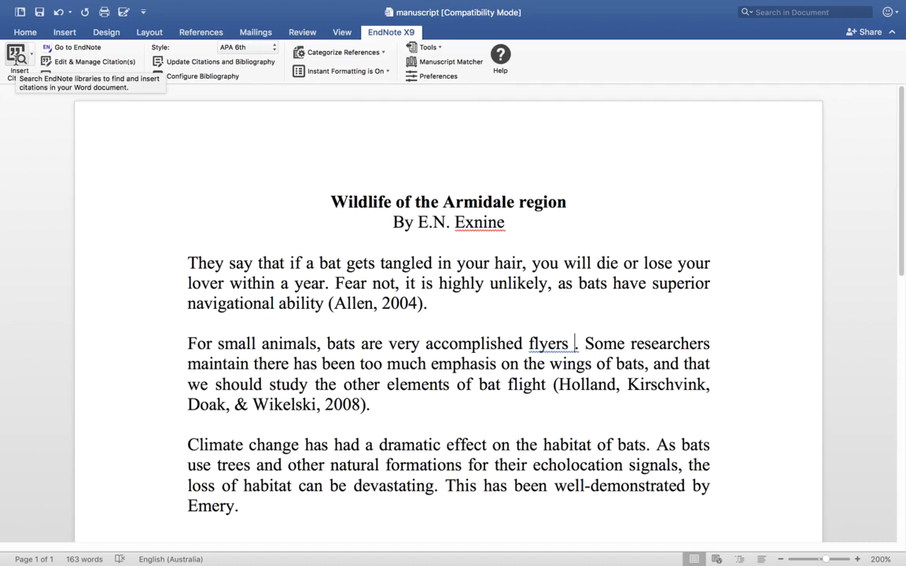
pyautogui.click(15, 59)
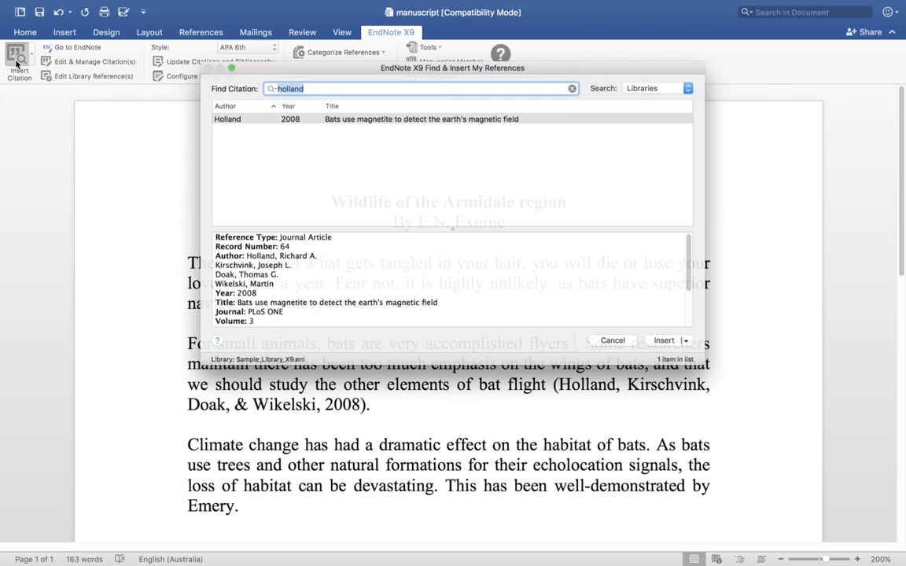
# Step: Search 'bats' and cite Chiu & Moss 2007 and Smith et al. 2007 together after 'flyers'
pyautogui.write('bats')
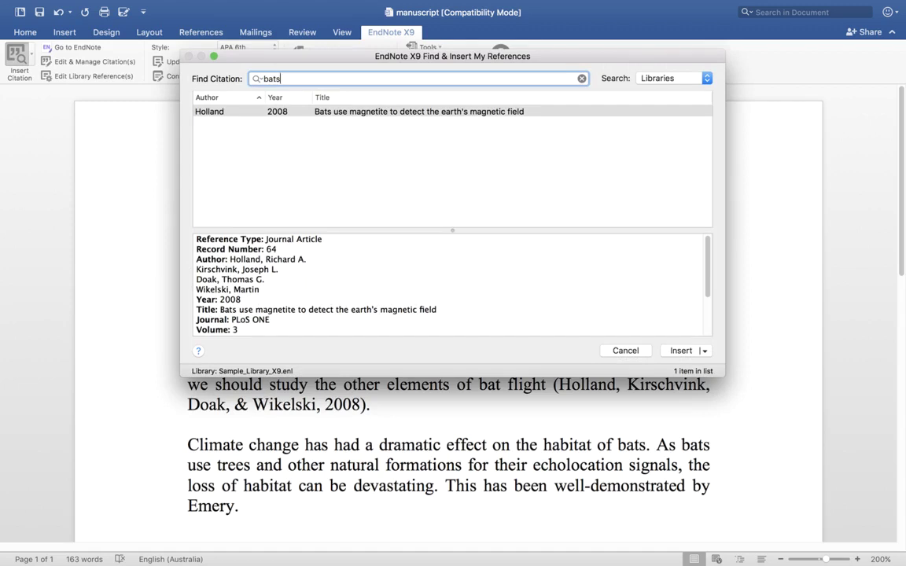
pyautogui.press('Return')
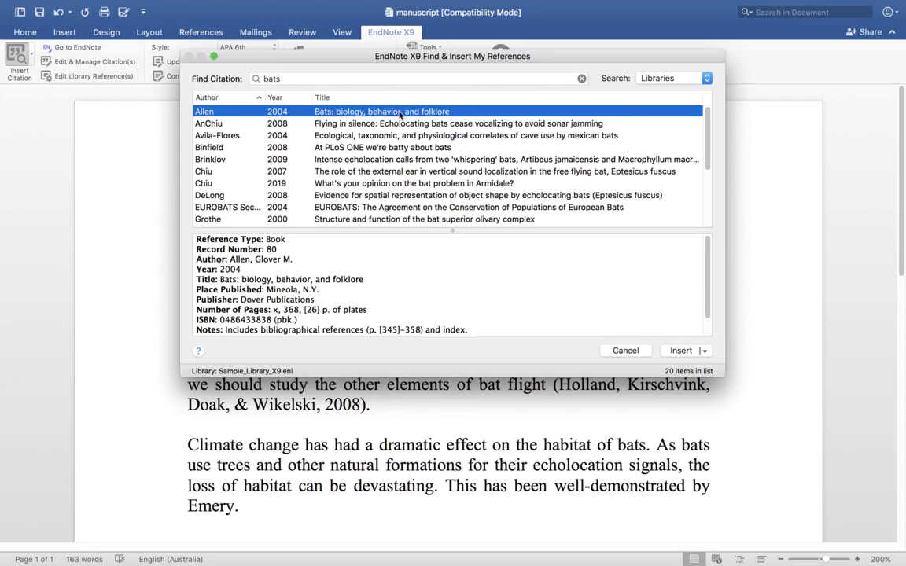
pyautogui.click(375, 174)
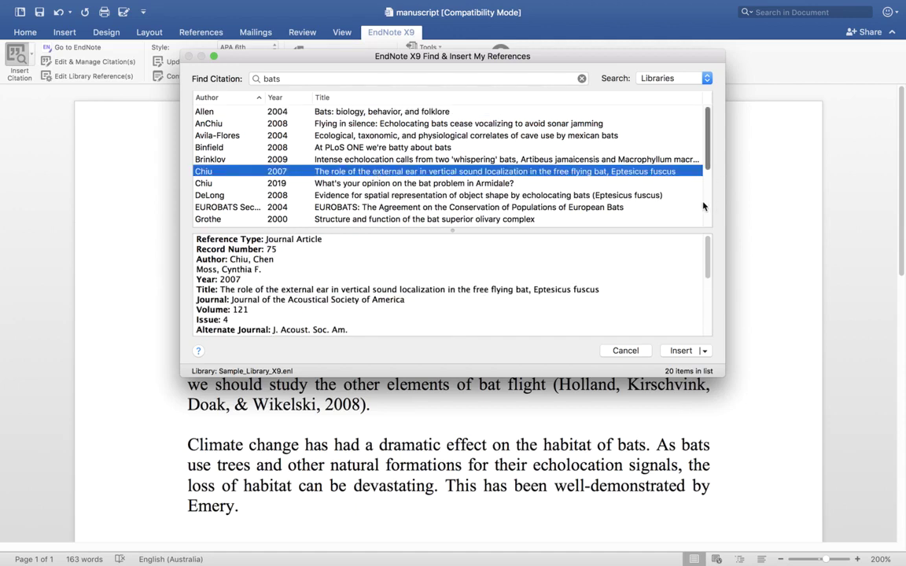
pyautogui.moveTo(707, 153); pyautogui.dragTo(707, 209)
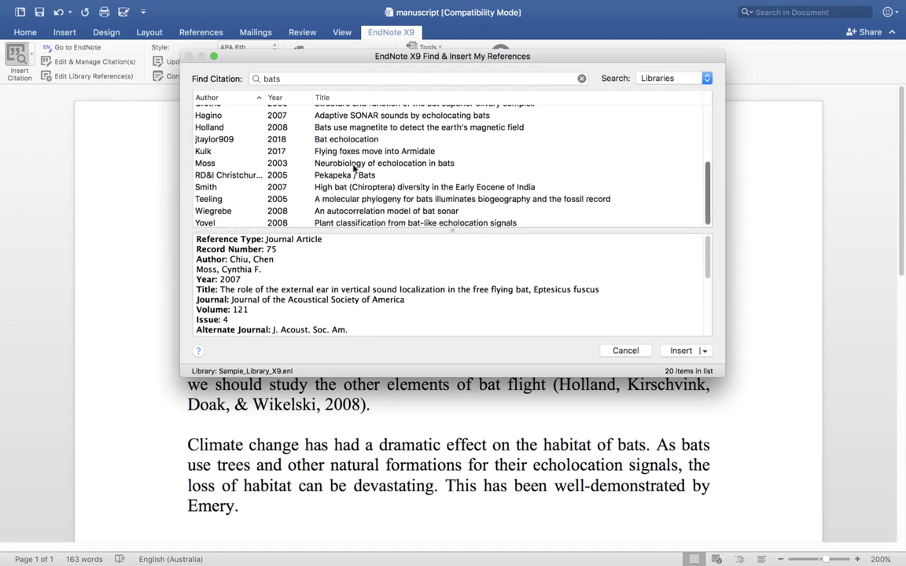
pyautogui.click(290, 189)
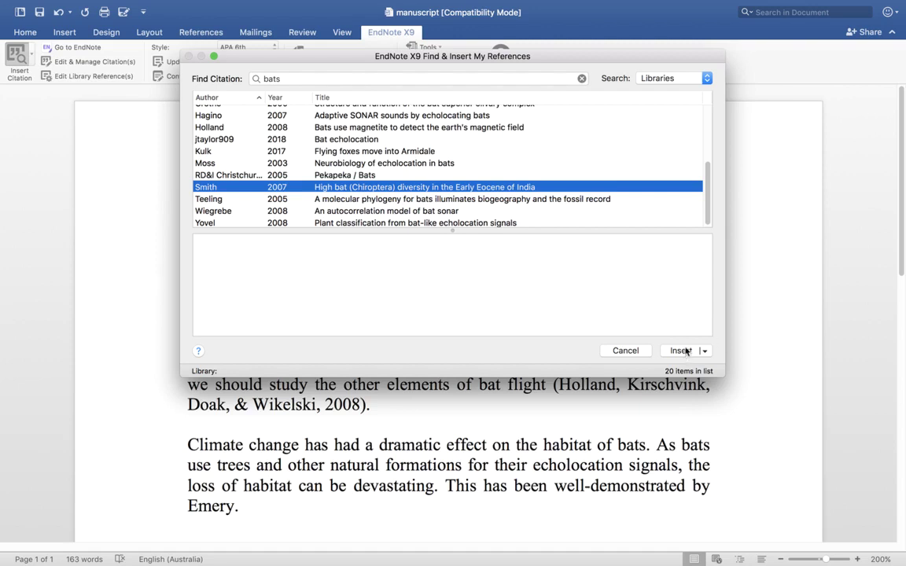
pyautogui.scroll(5, 707, 116)
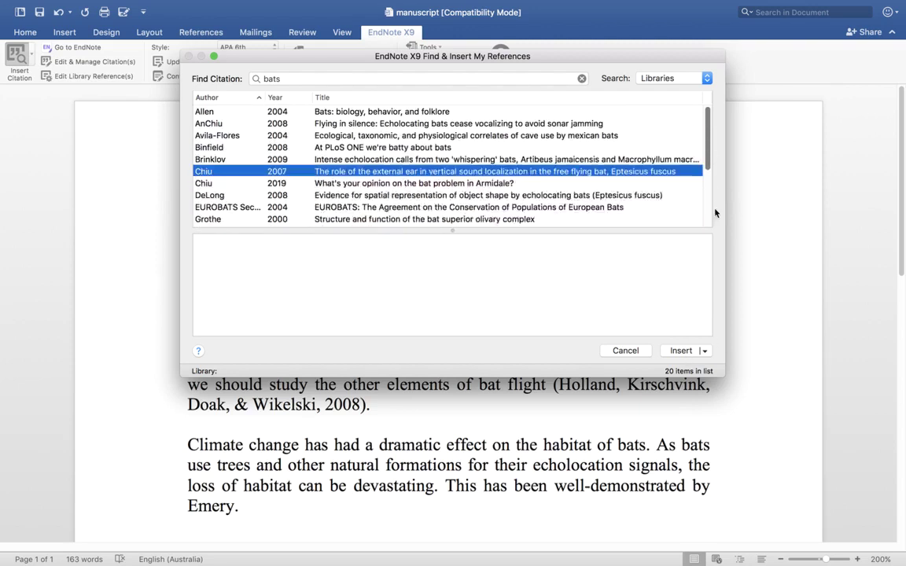
pyautogui.scroll(-5, 708, 216)
pyautogui.click(678, 350)
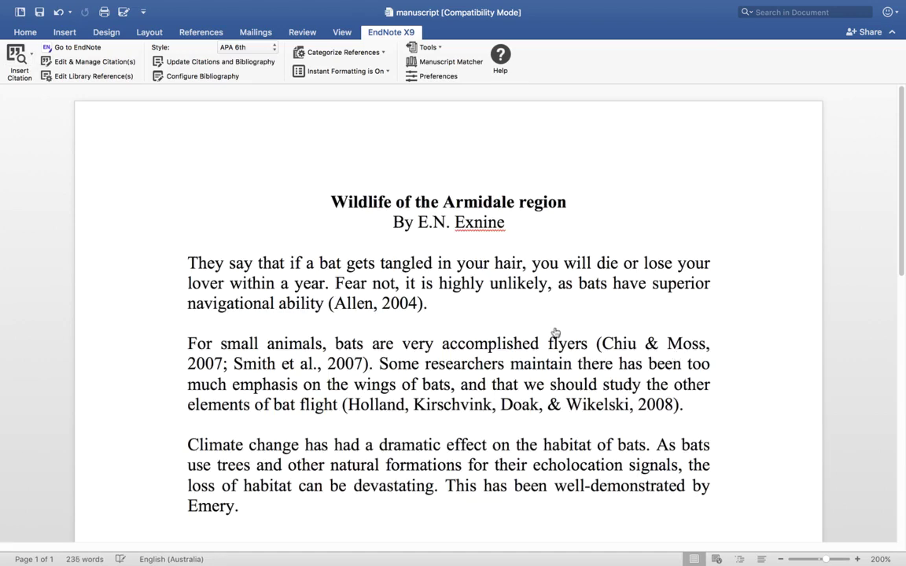
pyautogui.click(523, 346)
pyautogui.click(80, 63)
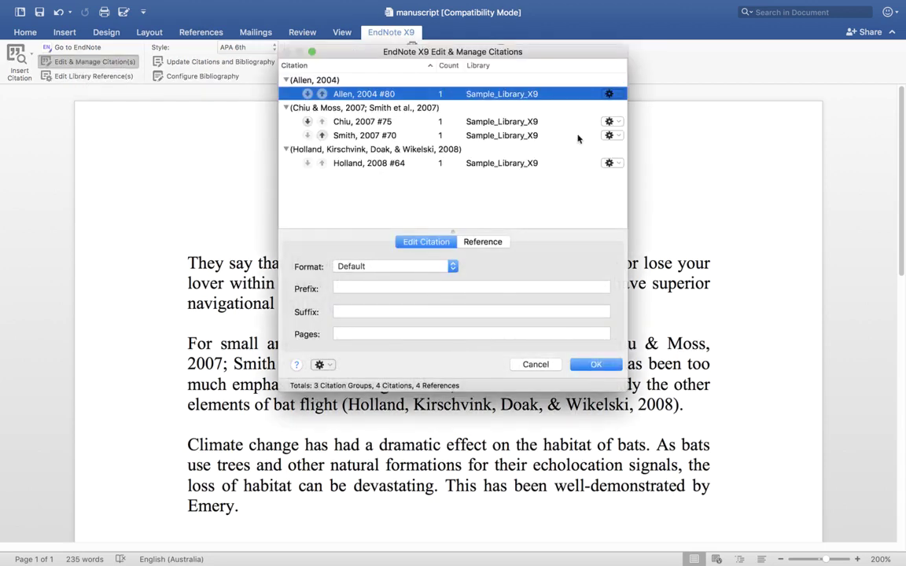
# Step: Remove Smith et al., 2007 from the flyers citation, leaving only (Chiu & Moss, 2007)
pyautogui.click(340, 138)
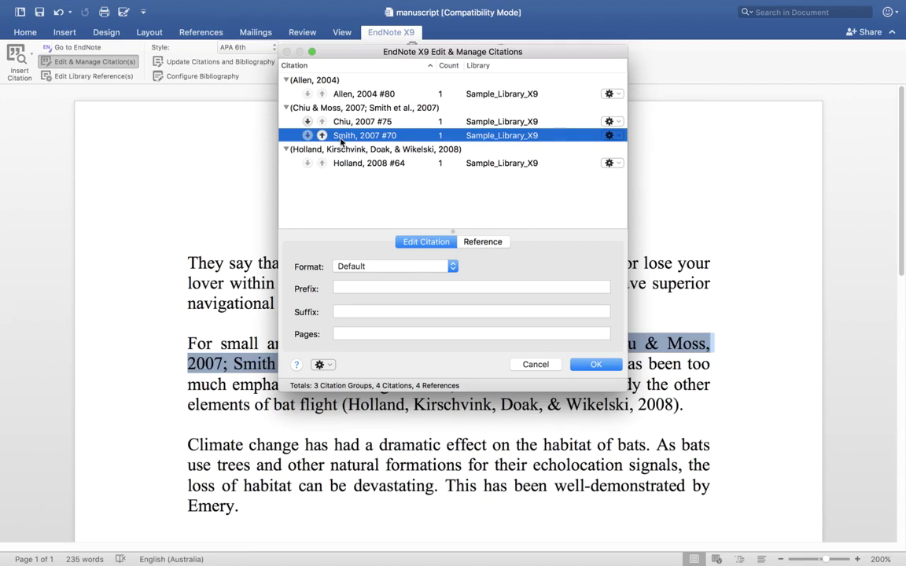
pyautogui.click(612, 136)
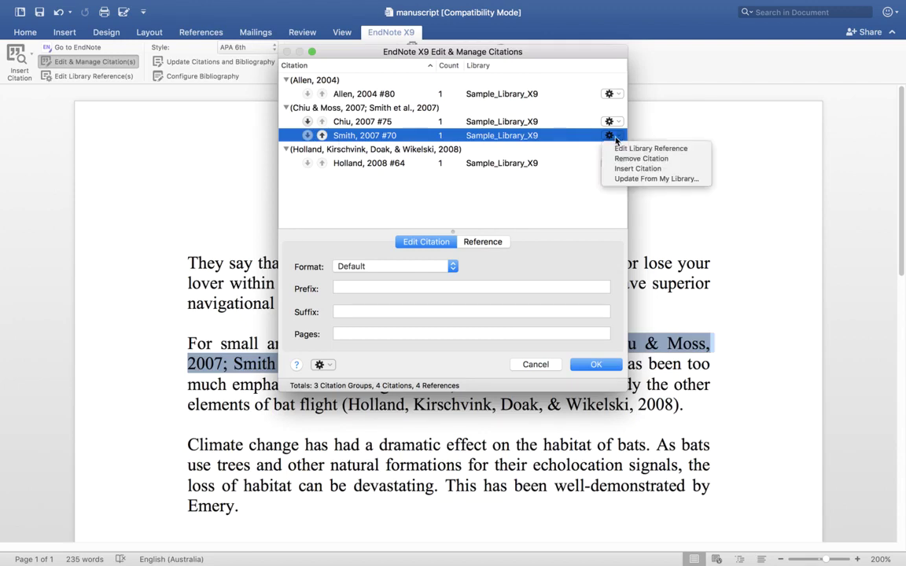
pyautogui.click(624, 159)
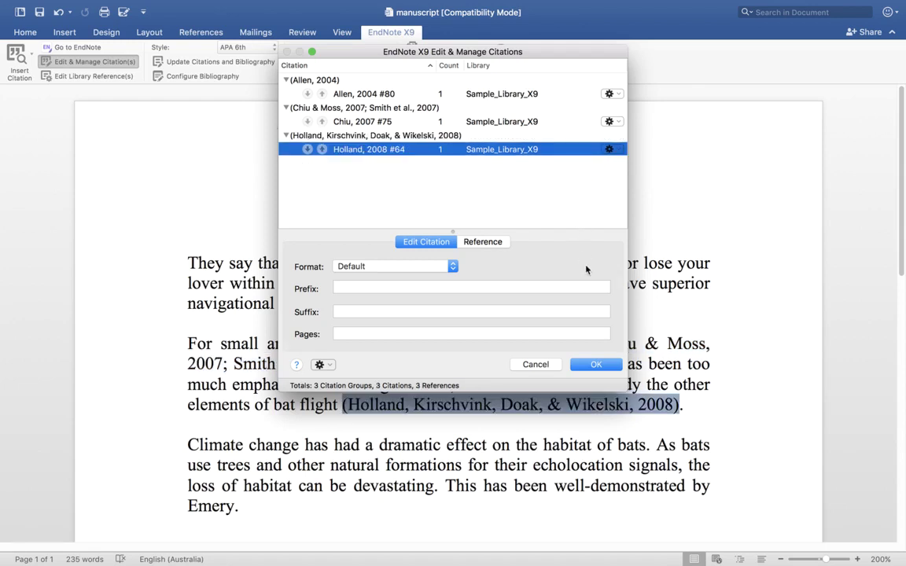
pyautogui.click(596, 365)
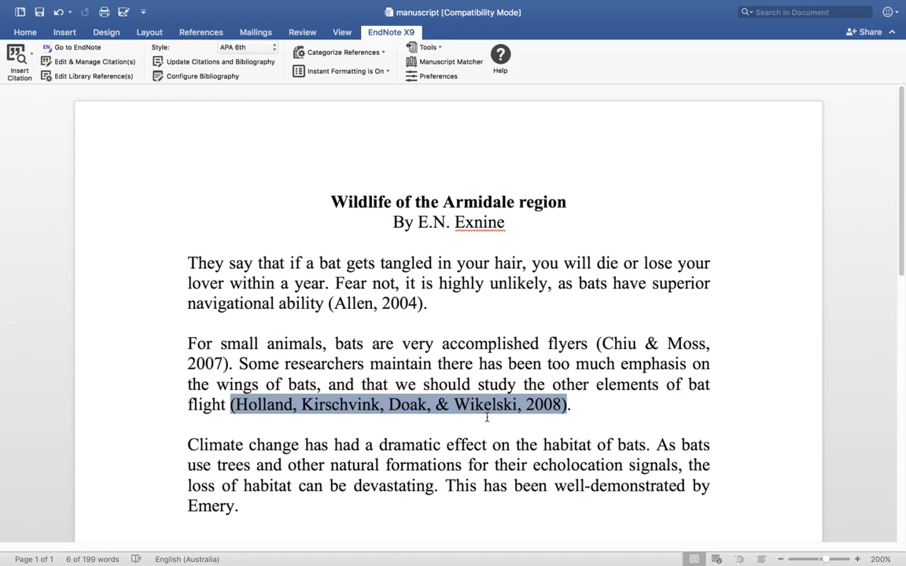
pyautogui.click(506, 323)
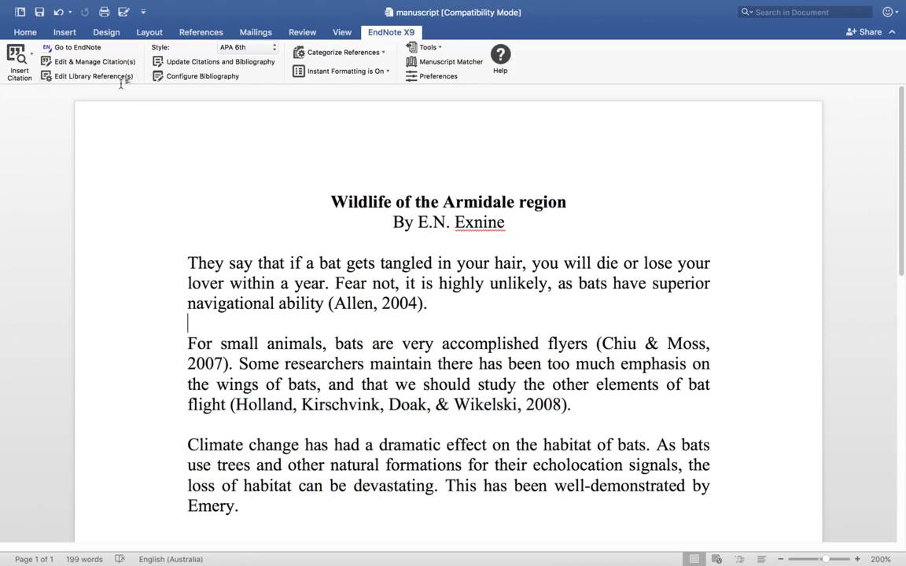
# Step: Add the page range 4-9 to the Holland 2008 citation
pyautogui.click(111, 62)
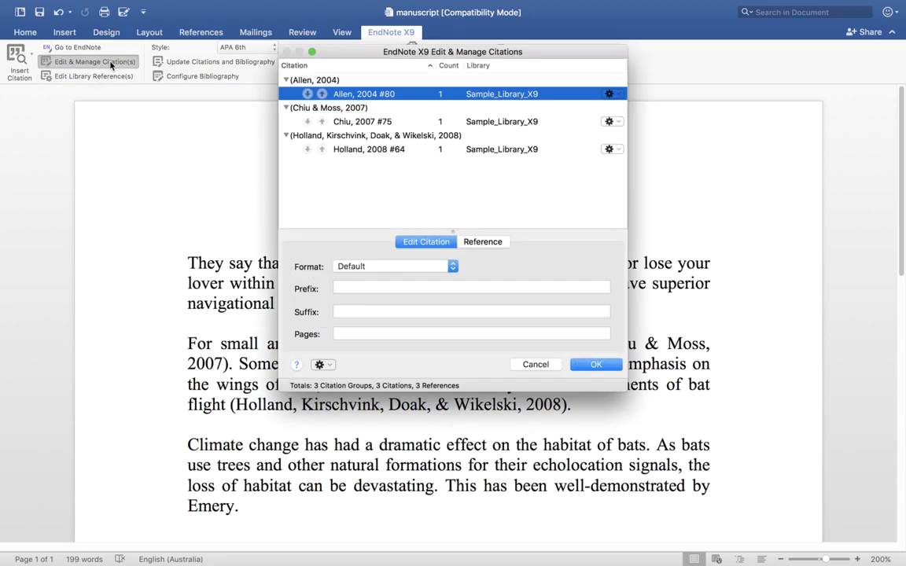
pyautogui.click(408, 150)
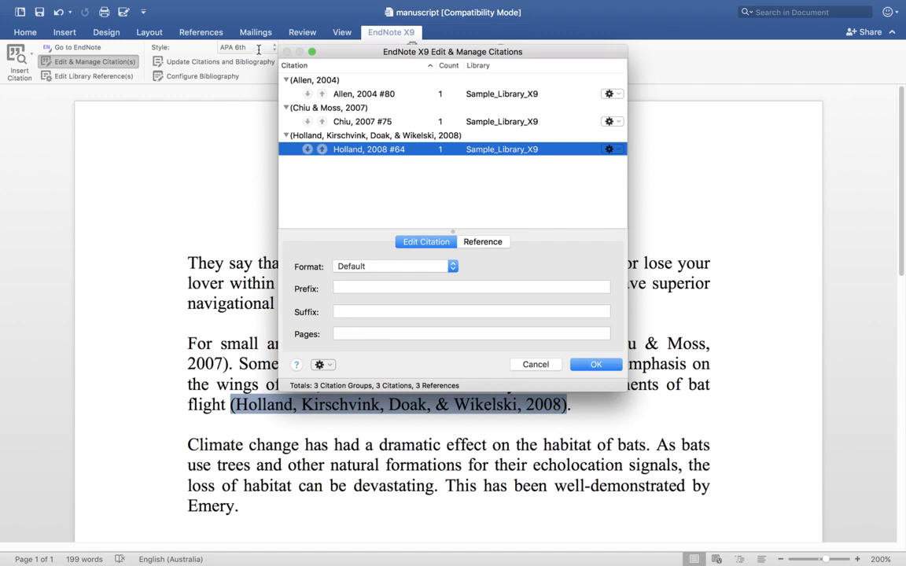
pyautogui.click(395, 331)
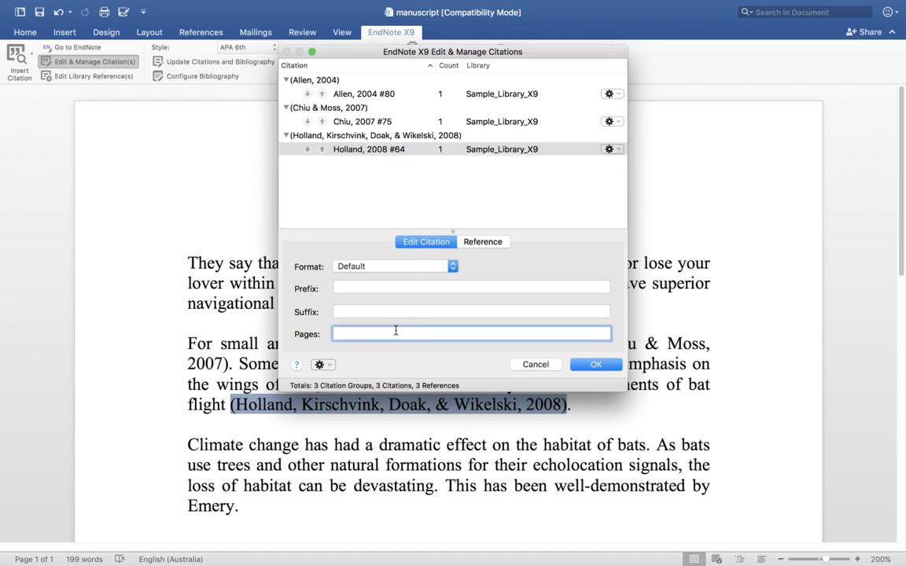
pyautogui.write('4-9')
pyautogui.click(609, 366)
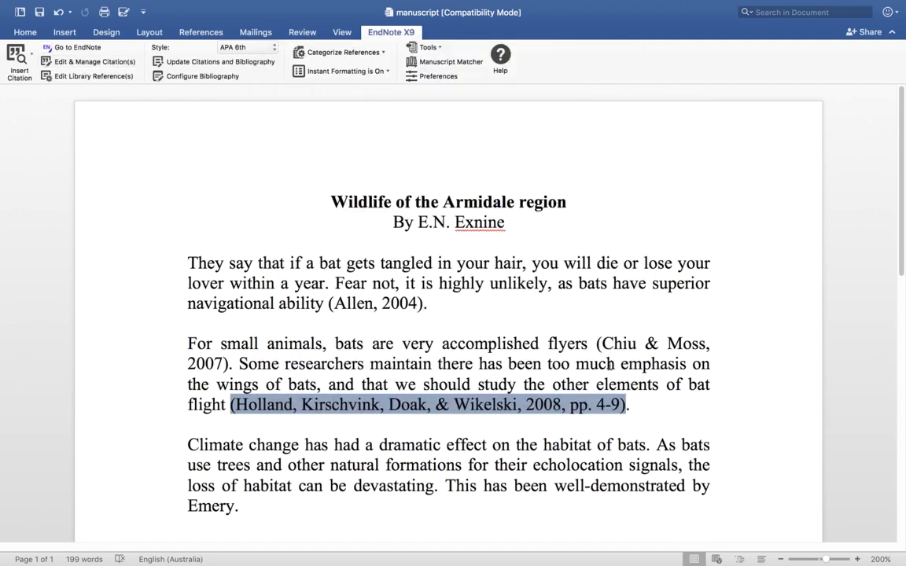
pyautogui.click(584, 423)
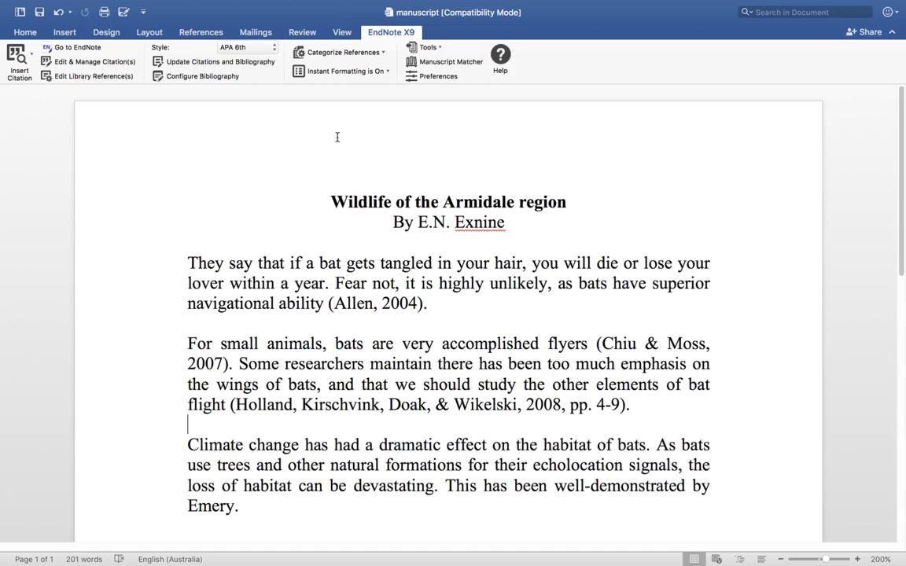
pyautogui.click(263, 49)
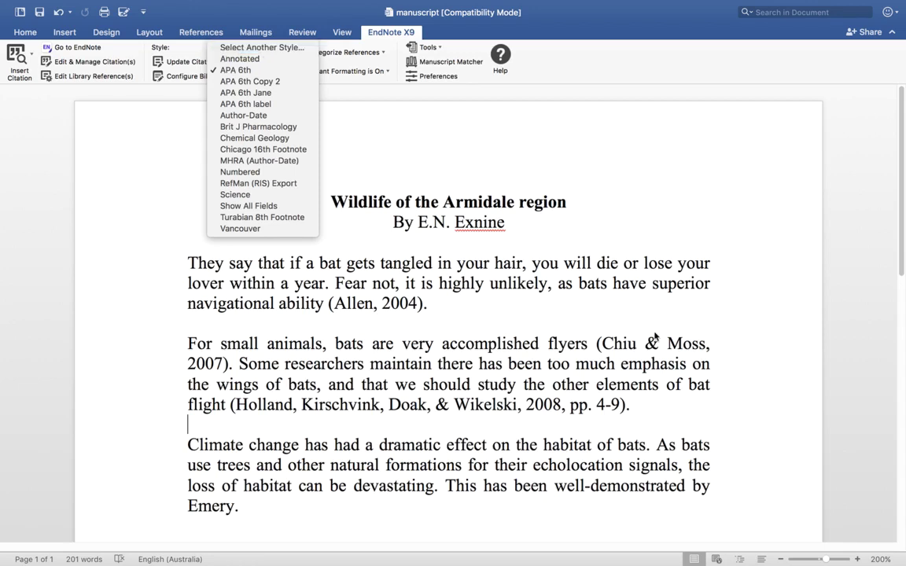
pyautogui.click(621, 338)
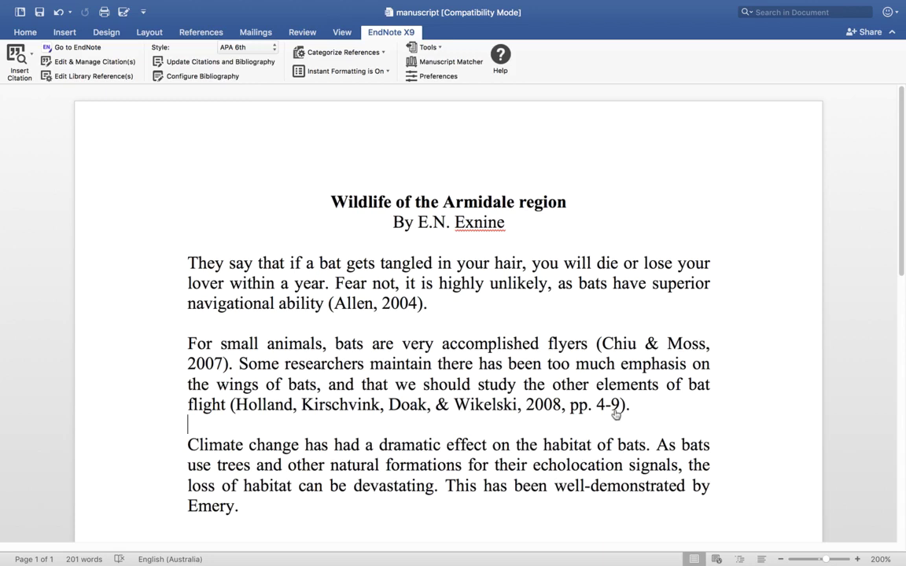
pyautogui.moveTo(615, 414)
pyautogui.click(92, 62)
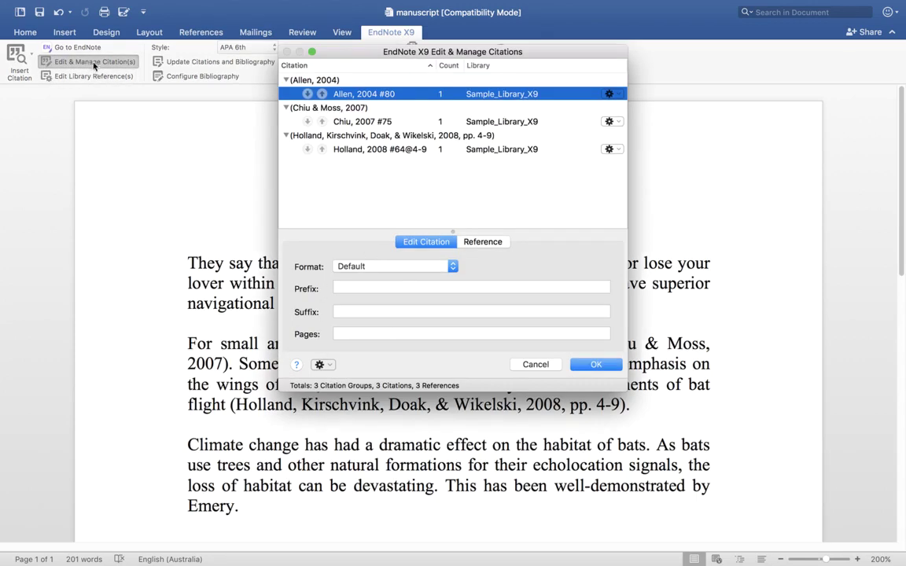
pyautogui.click(384, 334)
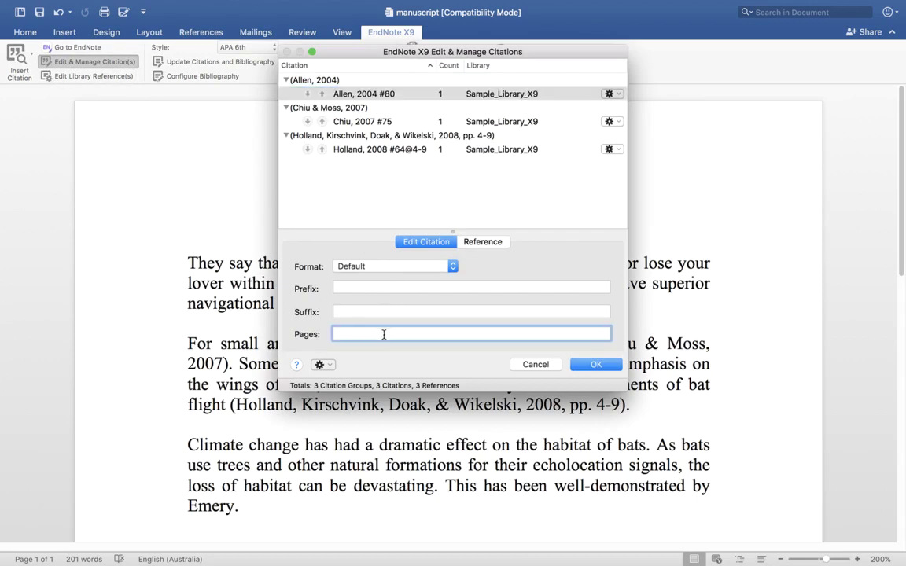
pyautogui.click(394, 312)
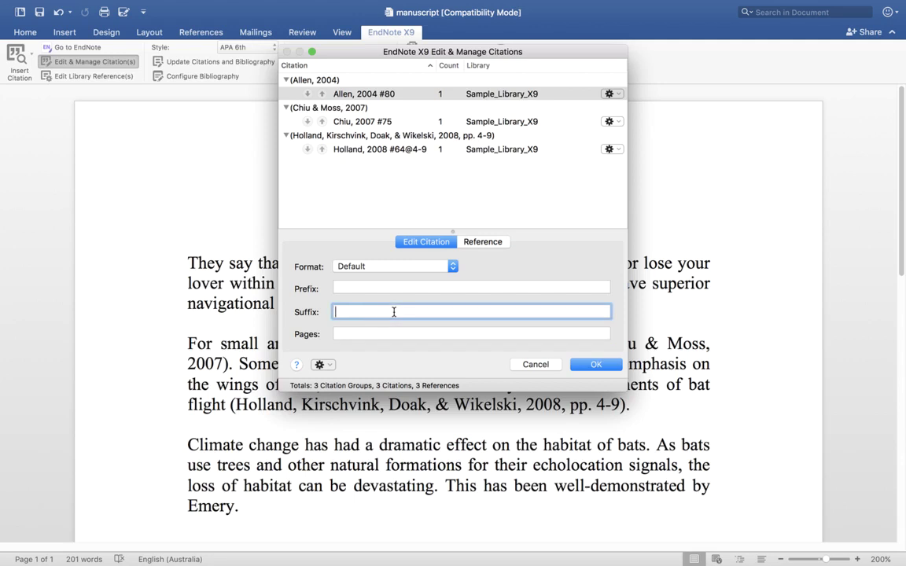
pyautogui.write('p')
pyautogui.press('BackSpace')
pyautogui.click(534, 365)
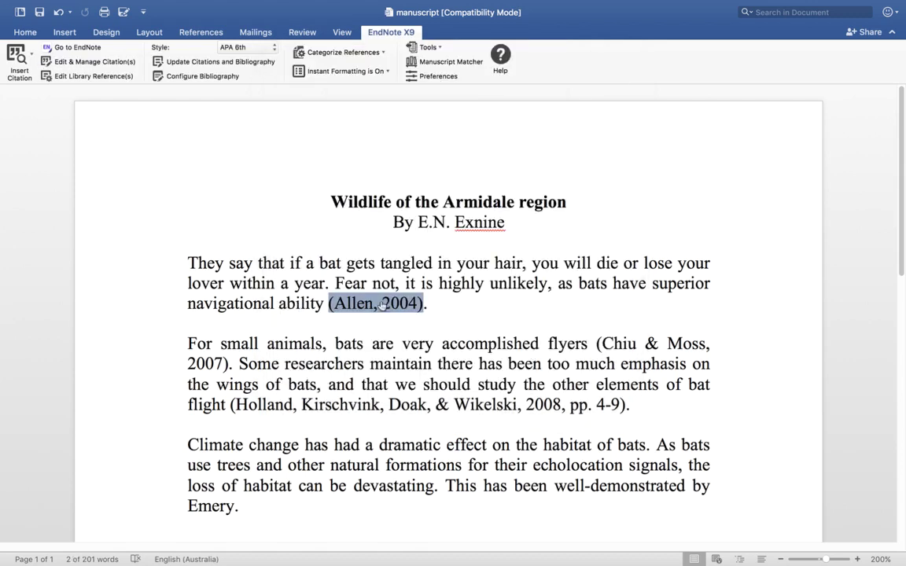
# Step: Give the Allen 2004 citation the prefix 'as seen in'
pyautogui.click(230, 221)
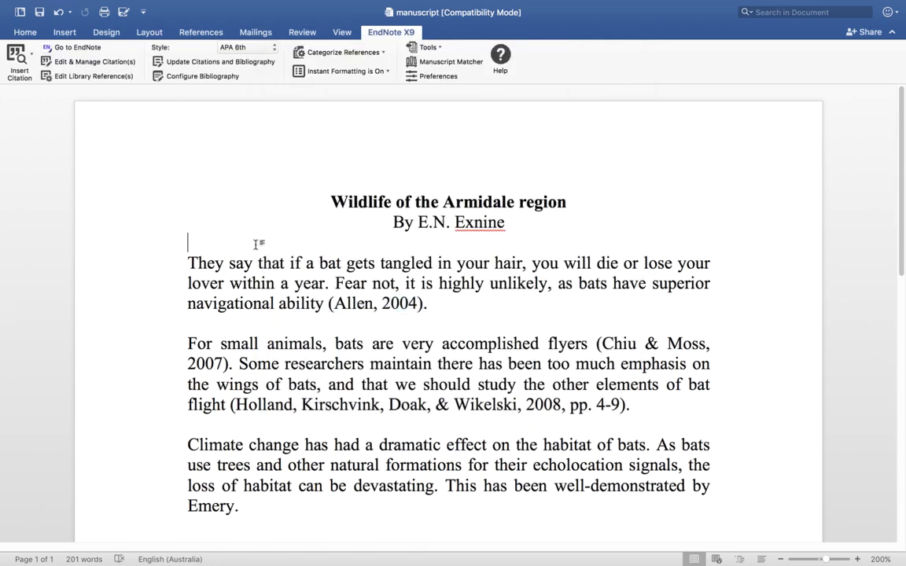
pyautogui.click(99, 66)
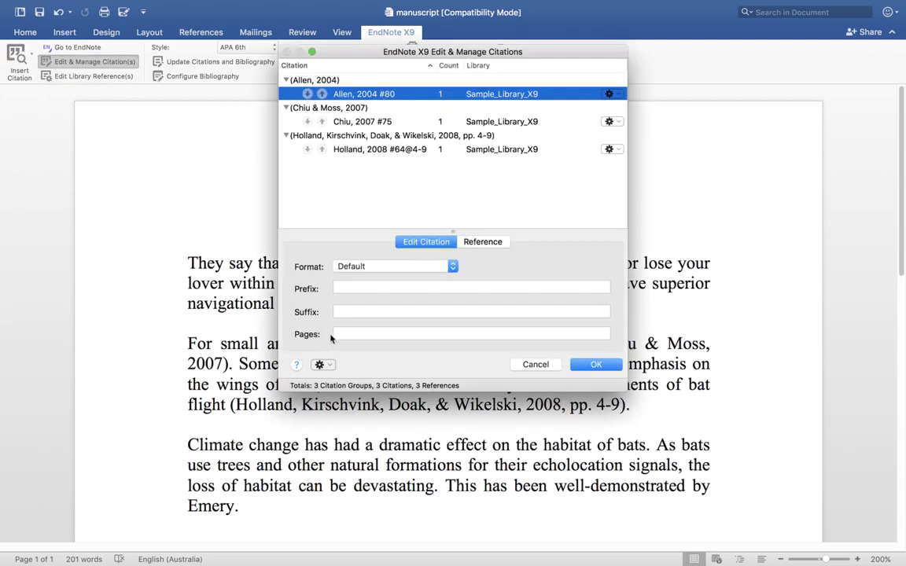
pyautogui.click(366, 287)
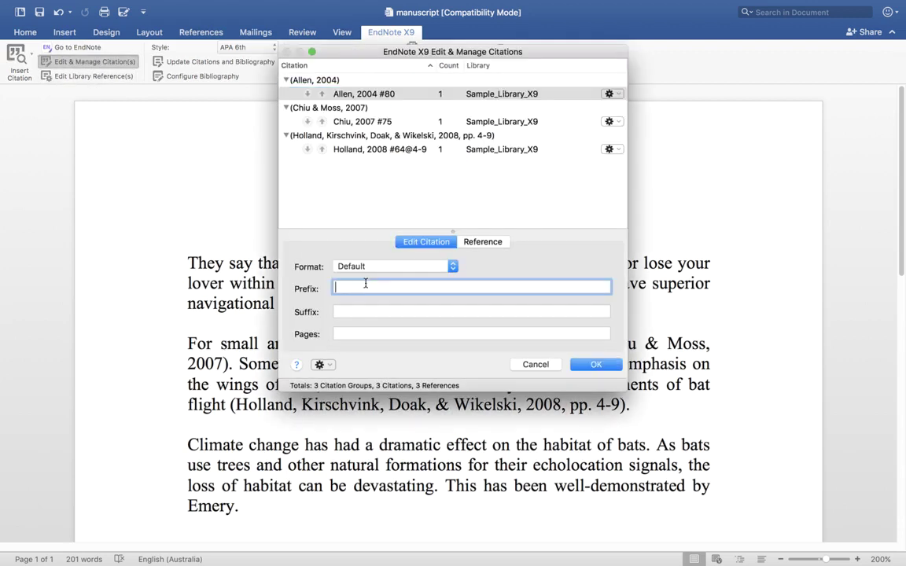
pyautogui.write('see')
pyautogui.press('BackSpace')
pyautogui.press('BackSpace')
pyautogui.press('BackSpace')
pyautogui.write('as seen in')
pyautogui.click(604, 368)
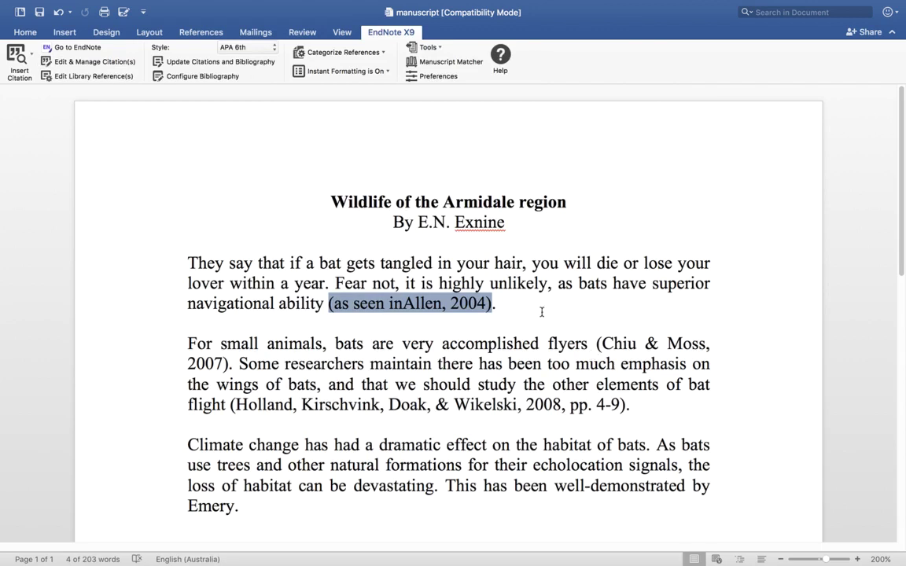
# Step: Add a trailing space to the Allen prefix so it reads (as seen in Allen, 2004)
pyautogui.click(540, 313)
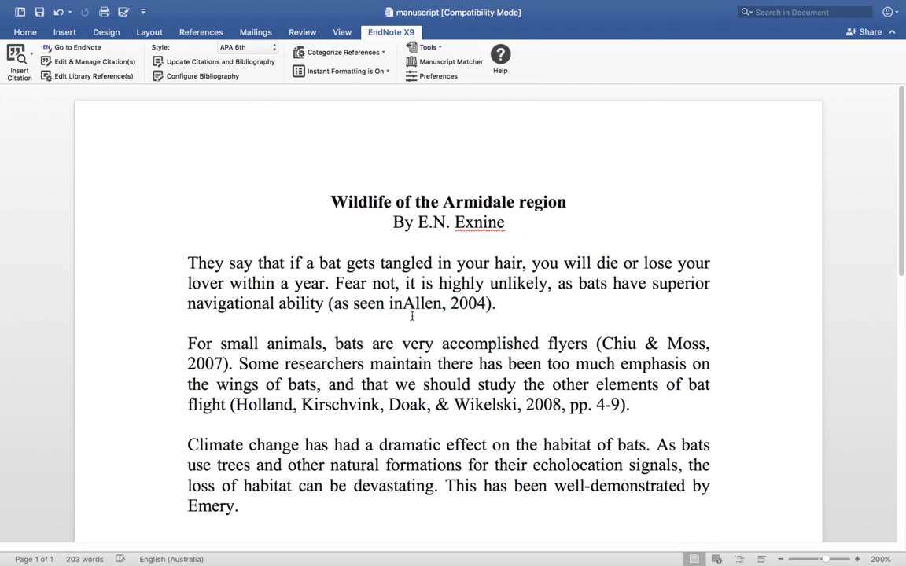
pyautogui.click(86, 62)
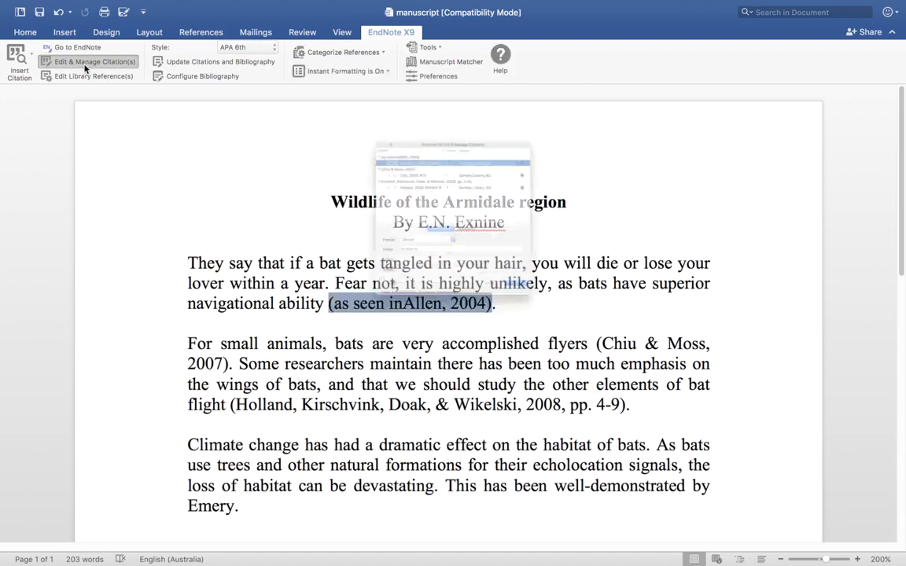
pyautogui.click(384, 286)
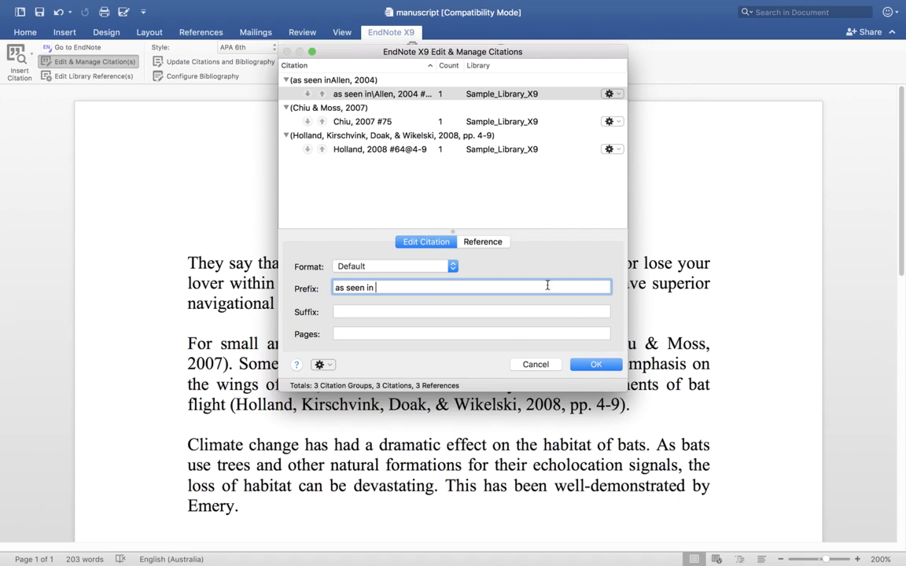
pyautogui.click(598, 366)
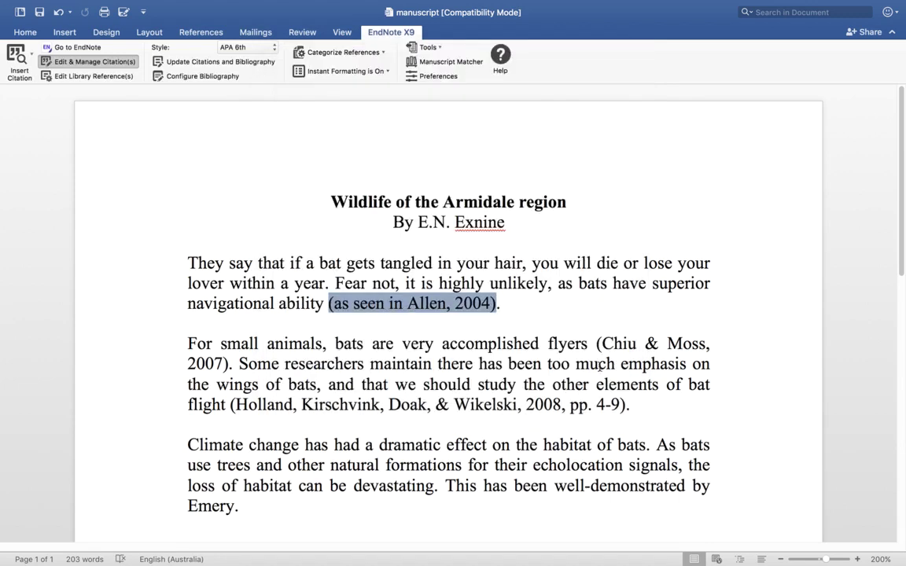
# Step: Search 'emery' and cite Emery 2006 after 'Emery' at the end of the third paragraph
pyautogui.click(598, 323)
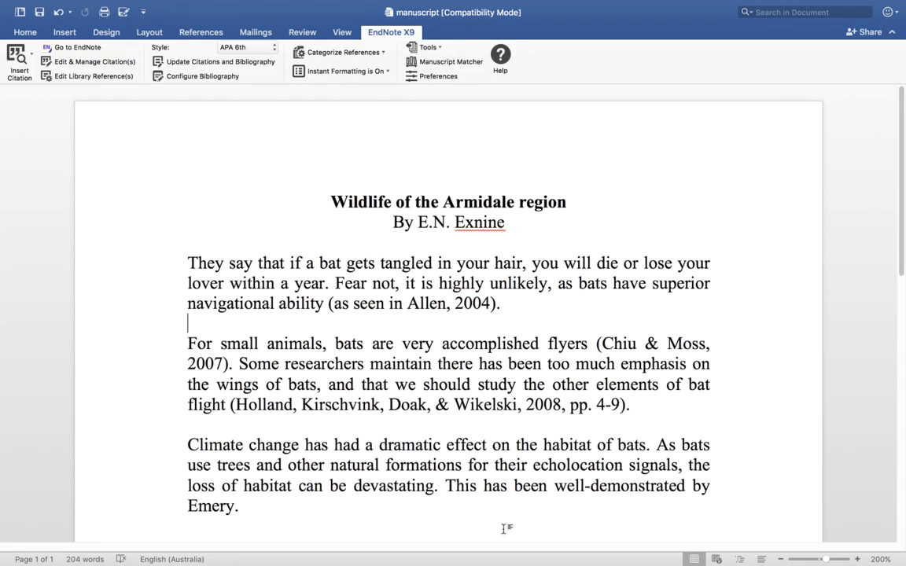
pyautogui.click(235, 505)
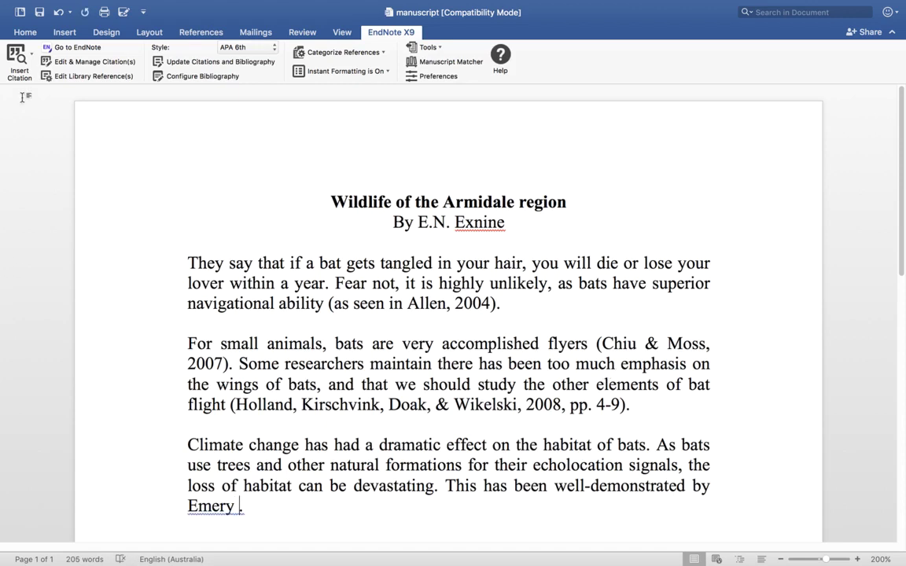
pyautogui.click(14, 57)
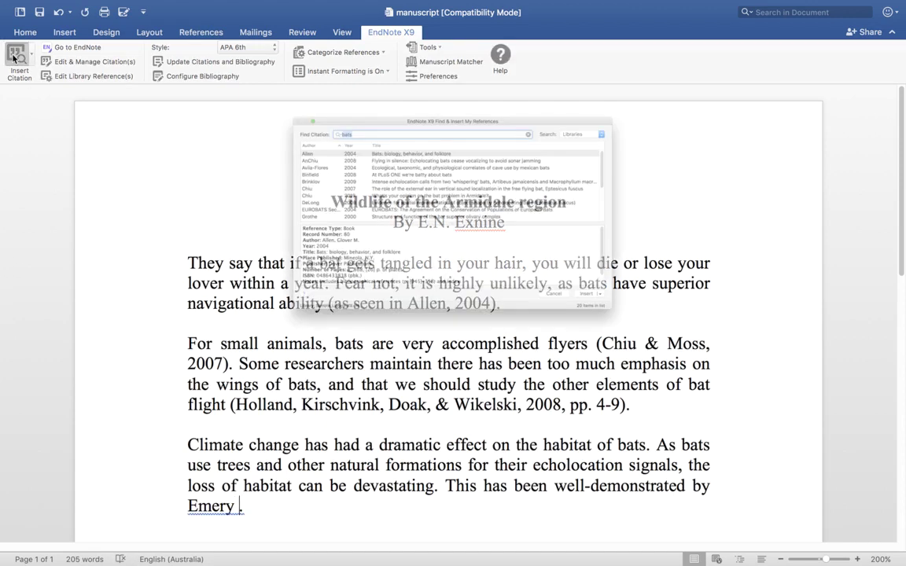
pyautogui.write('emery')
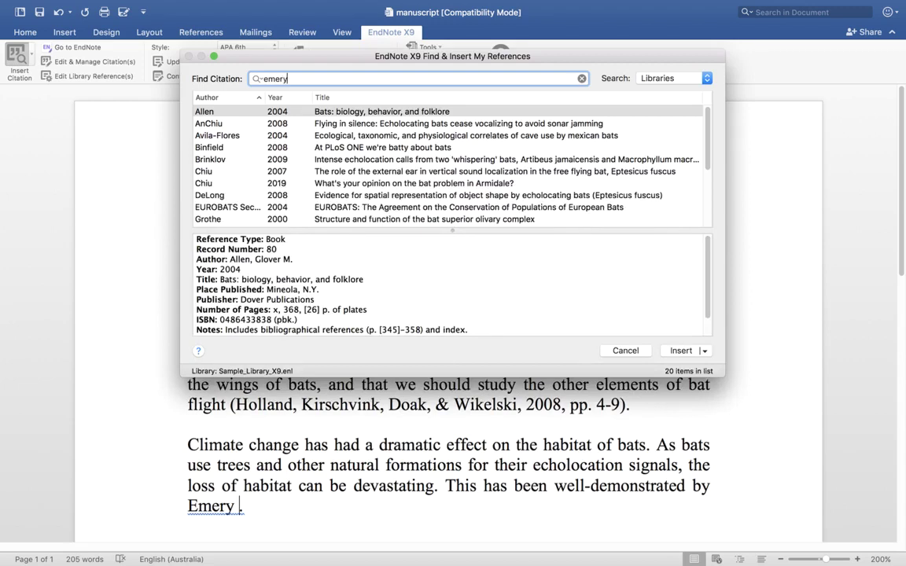
pyautogui.press('Return')
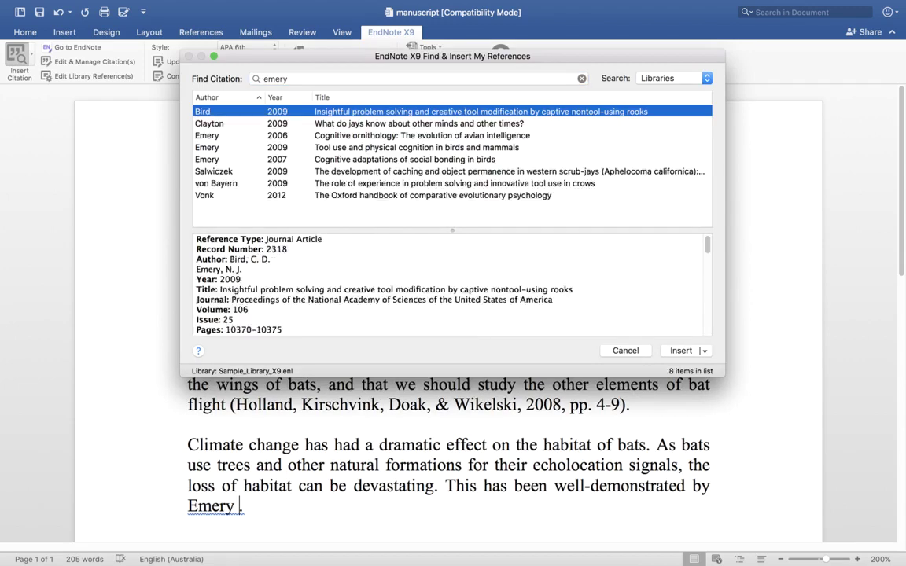
pyautogui.click(327, 135)
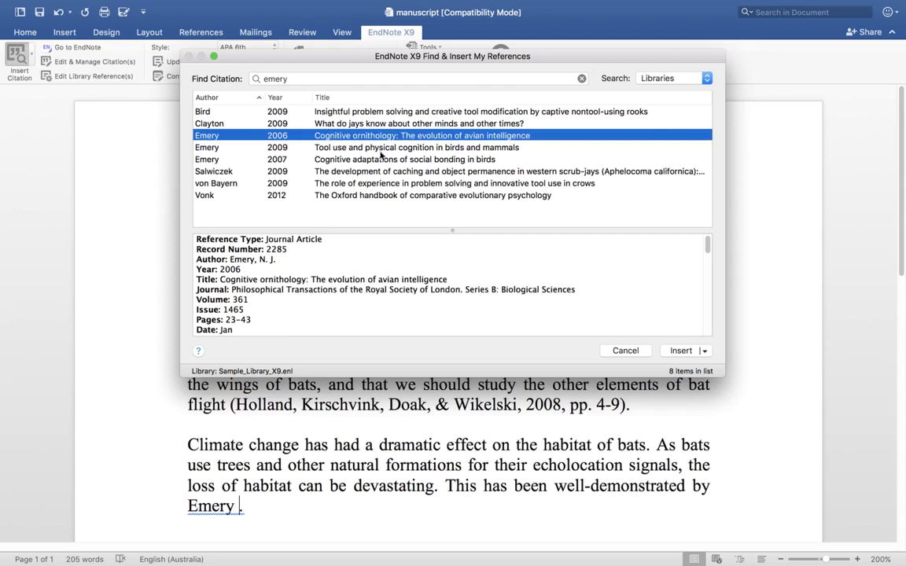
pyautogui.click(681, 350)
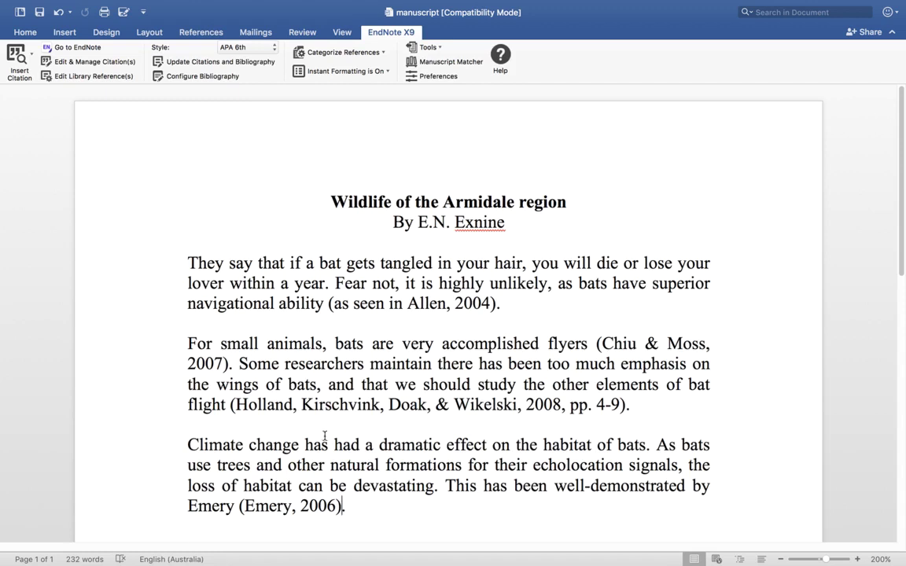
# Step: Format the Emery 2006 citation as Exclude Author so it reads 'Emery (2006)'
pyautogui.click(93, 60)
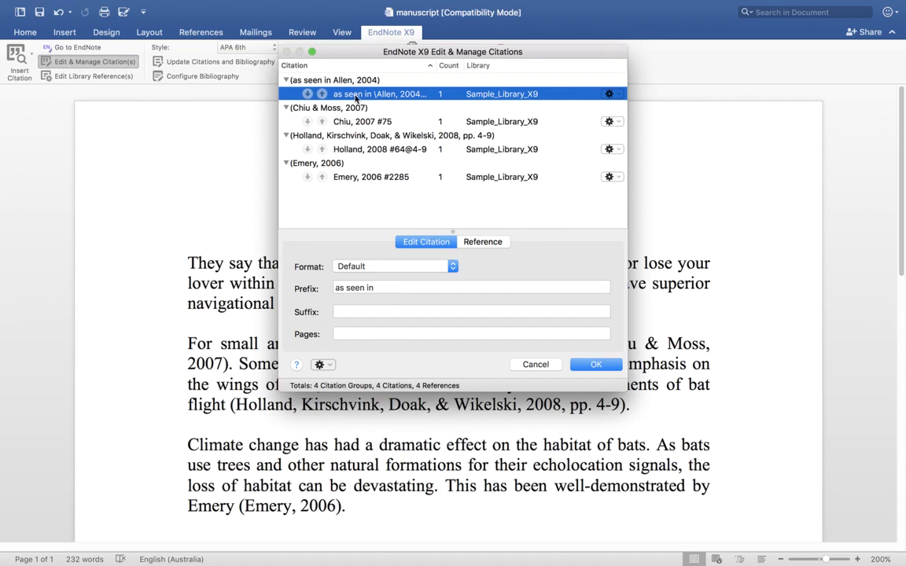
pyautogui.click(358, 180)
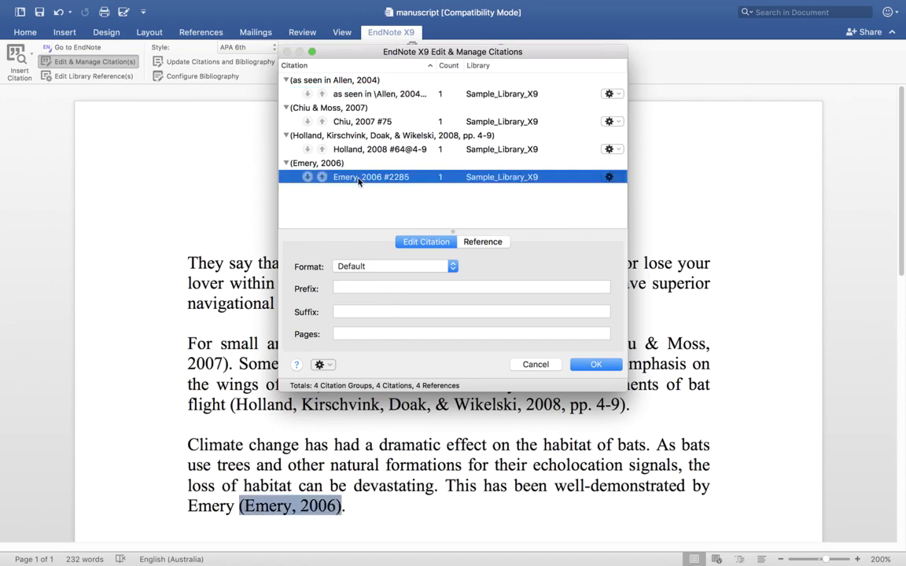
pyautogui.click(452, 267)
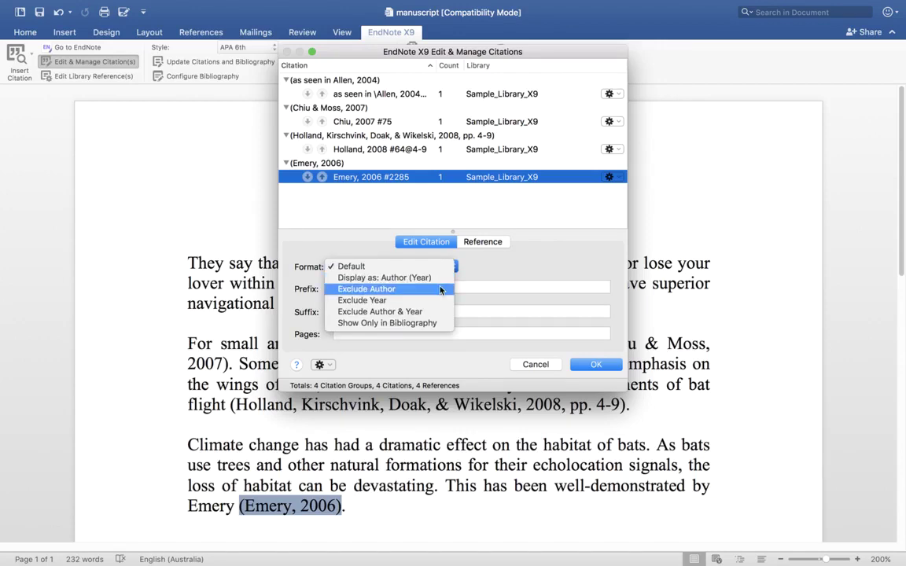
pyautogui.click(449, 289)
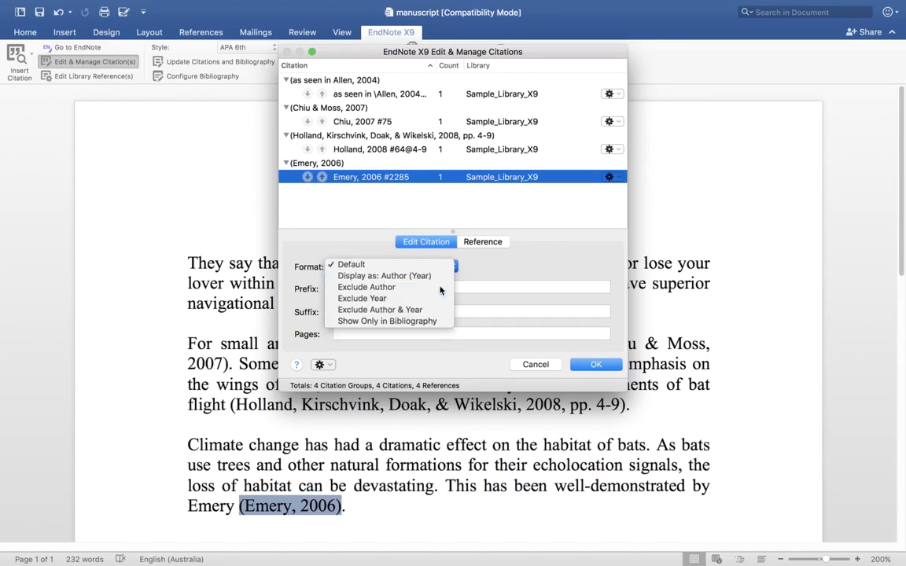
pyautogui.click(595, 366)
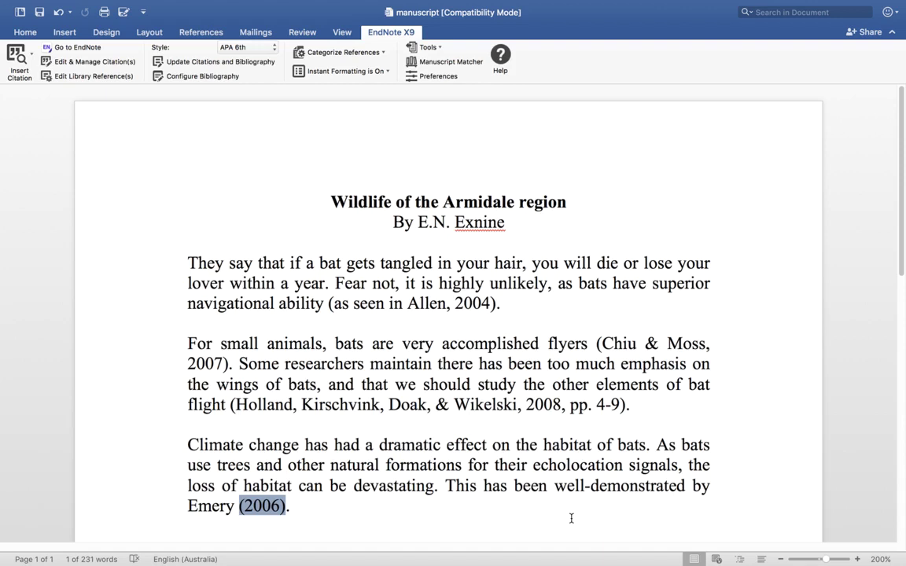
# Step: Recheck the Emery 2006 record and citation format without changes, then switch to Chrome
pyautogui.click(89, 72)
pyautogui.click(108, 63)
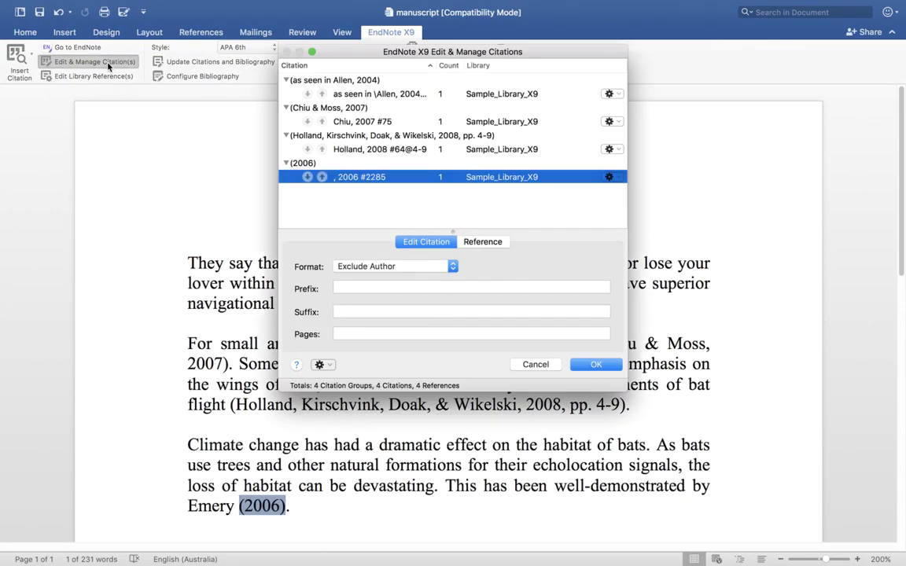
pyautogui.click(452, 268)
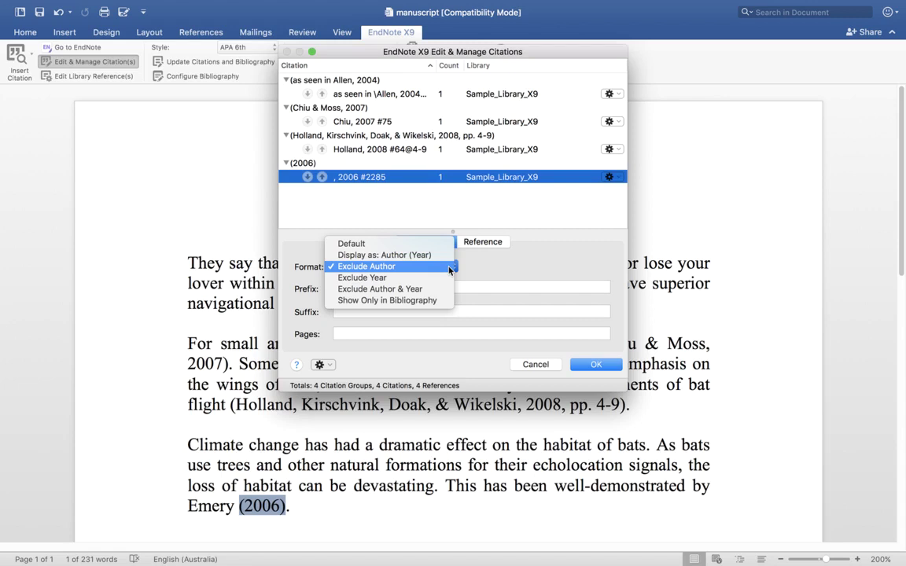
pyautogui.click(450, 268)
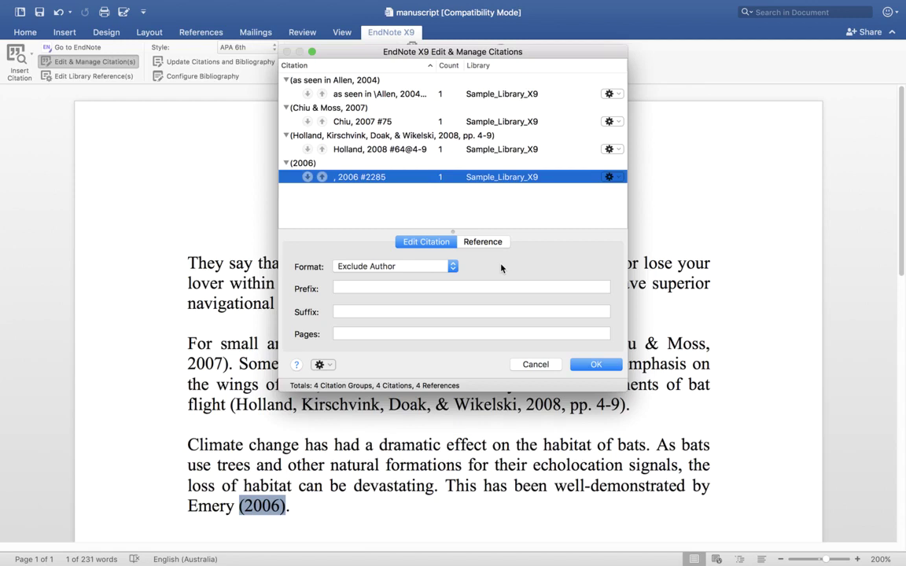
pyautogui.click(535, 364)
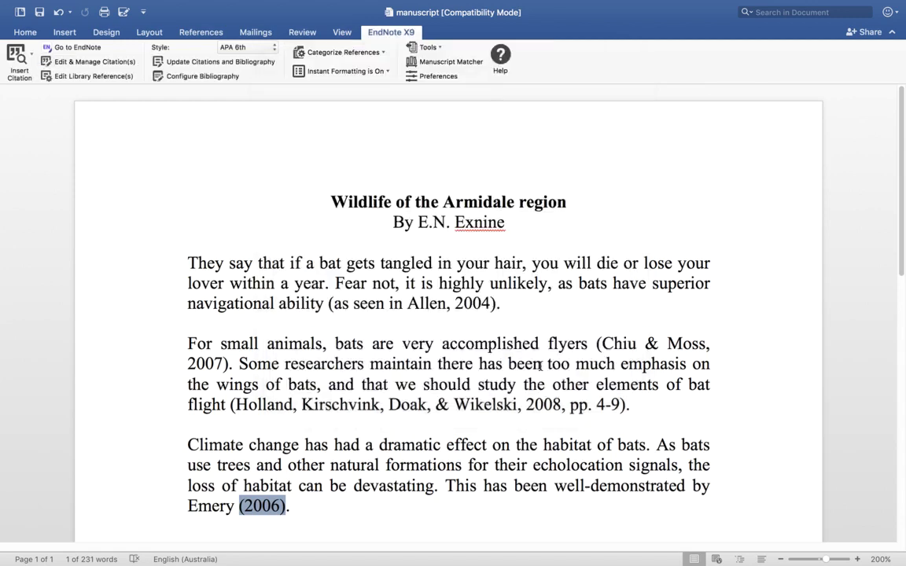
pyautogui.click(466, 506)
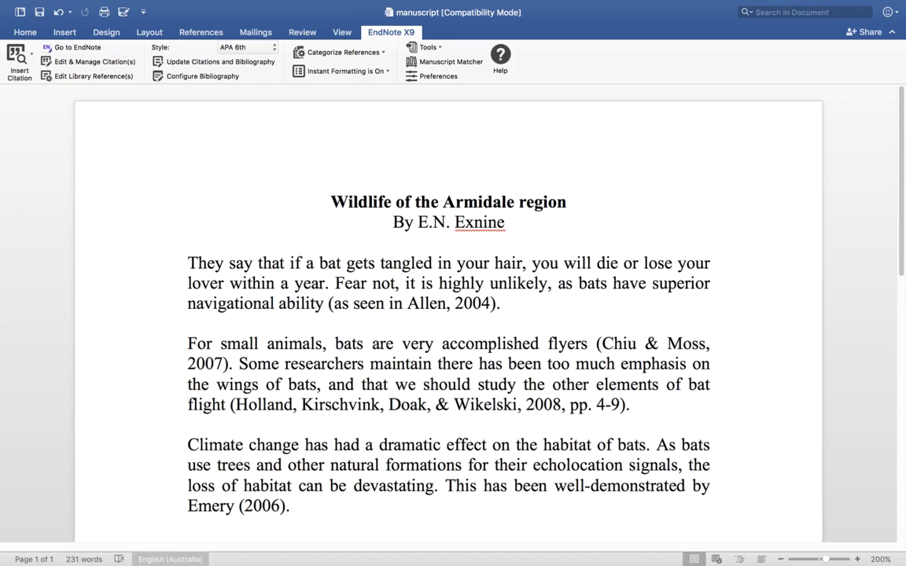
pyautogui.press('super+Tab')
pyautogui.press('super+Tab')
pyautogui.press('super+Tab')
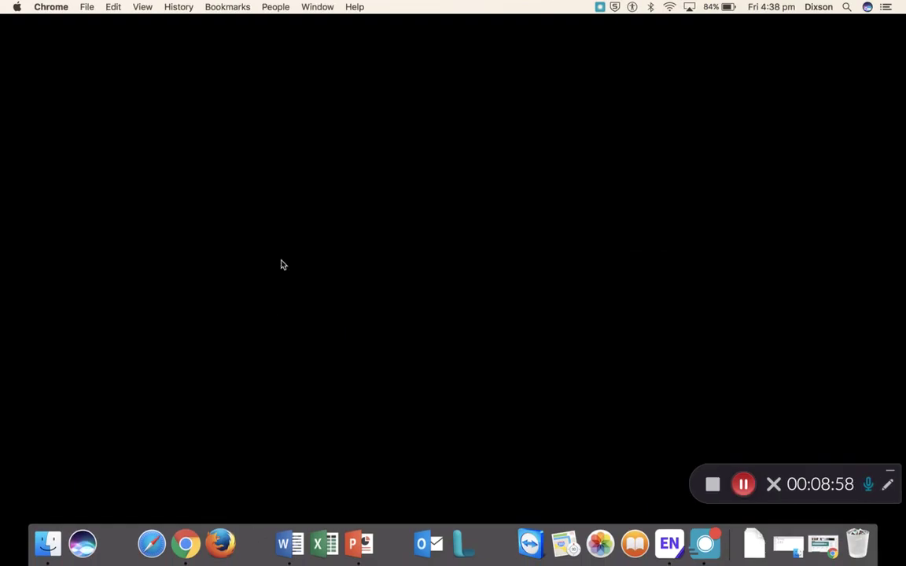
# Step: View the UNE Library EndNote X9 guide via Subject Guides, then return to Word
pyautogui.click(187, 544)
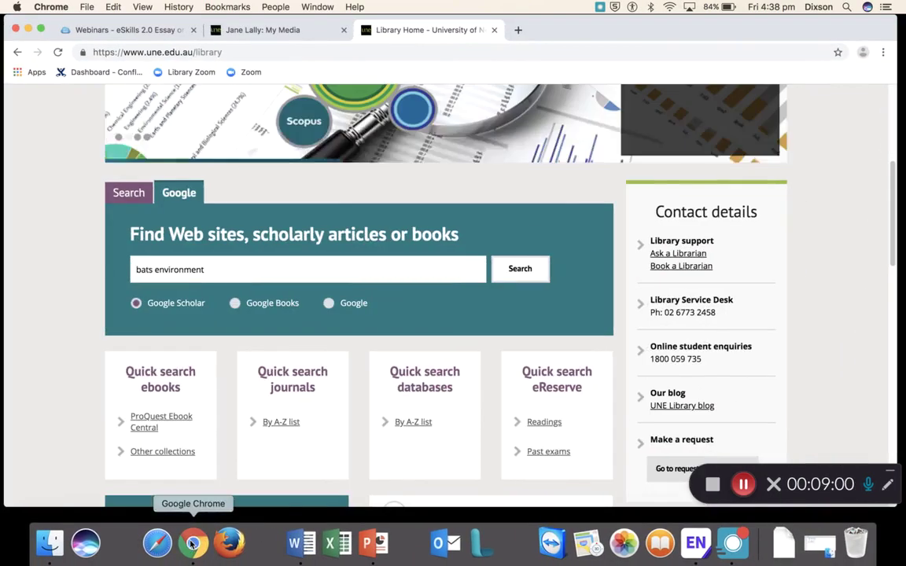
pyautogui.scroll(-5, 46, 331)
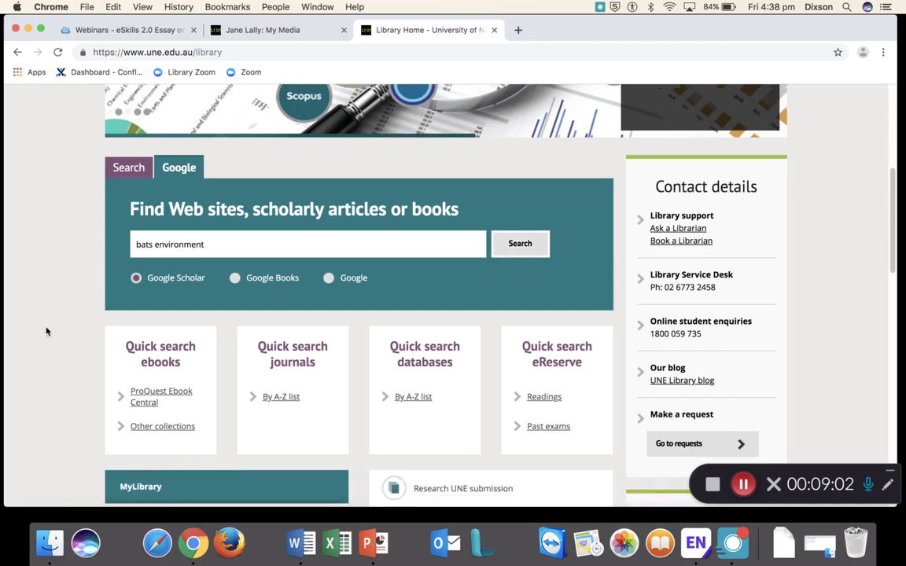
pyautogui.scroll(-3, 47, 331)
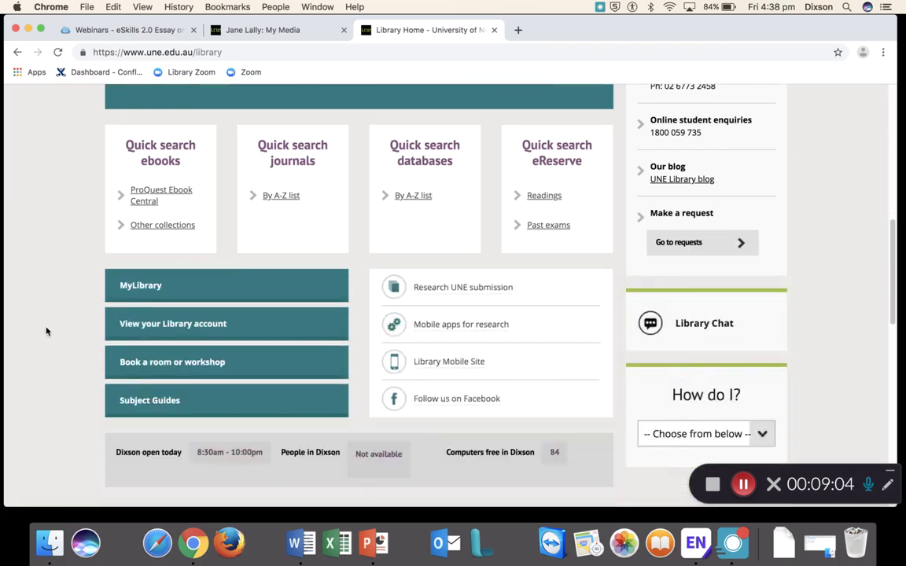
pyautogui.click(152, 409)
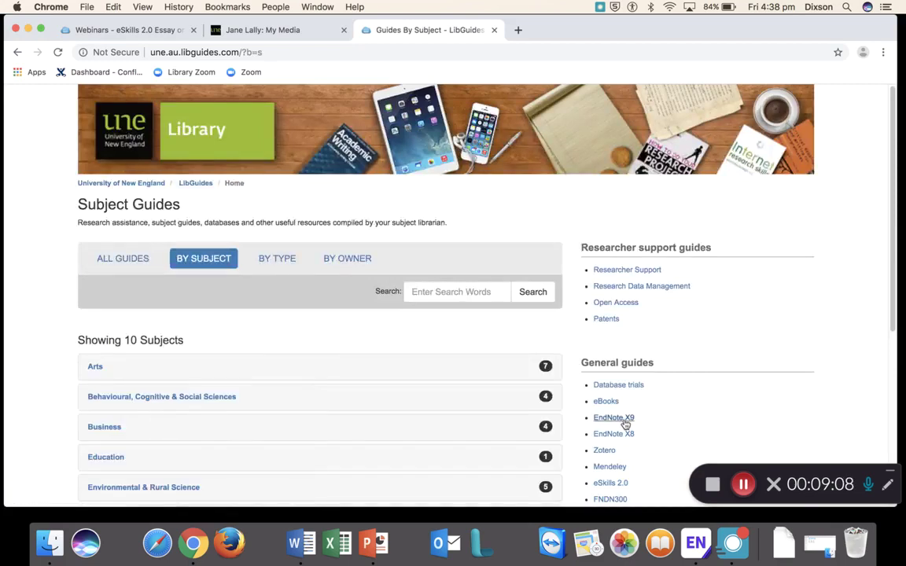
pyautogui.click(620, 419)
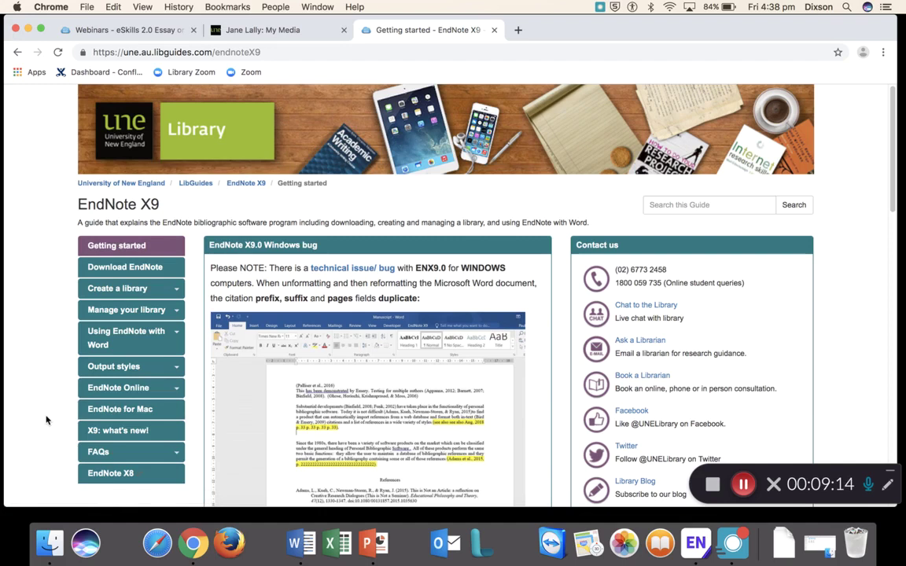
pyautogui.moveTo(92, 342)
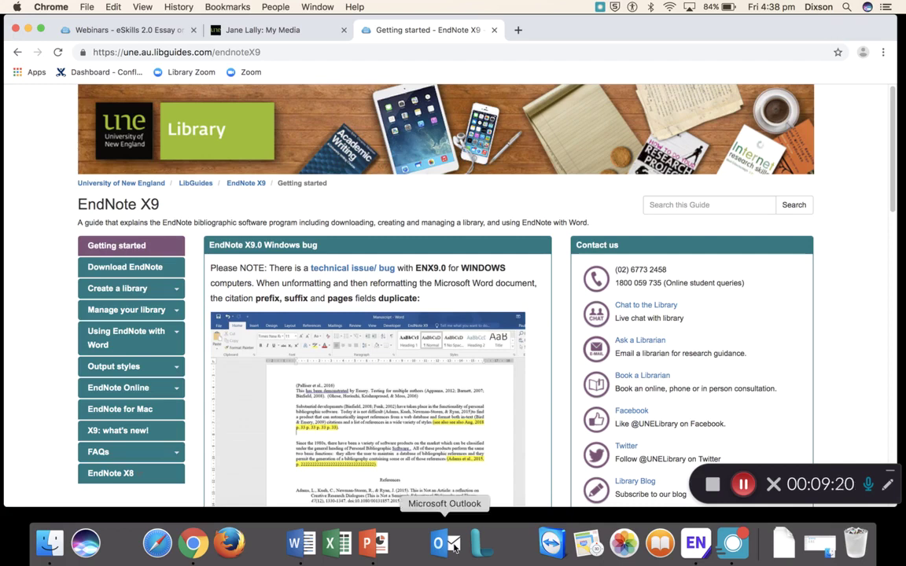
pyautogui.click(300, 542)
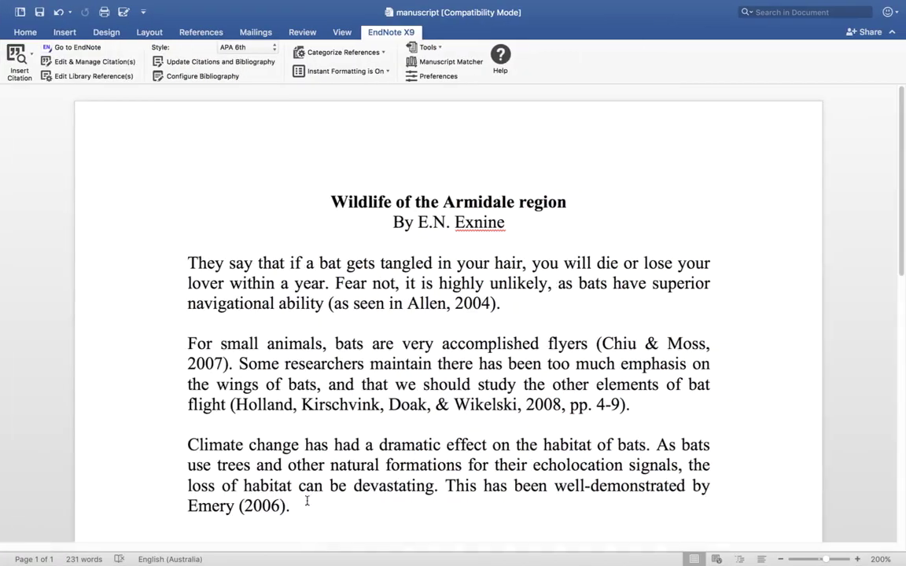
# Step: Trace the Allen, 2004 citation to its References List entry, then bring up the EndNote library
pyautogui.click(420, 301)
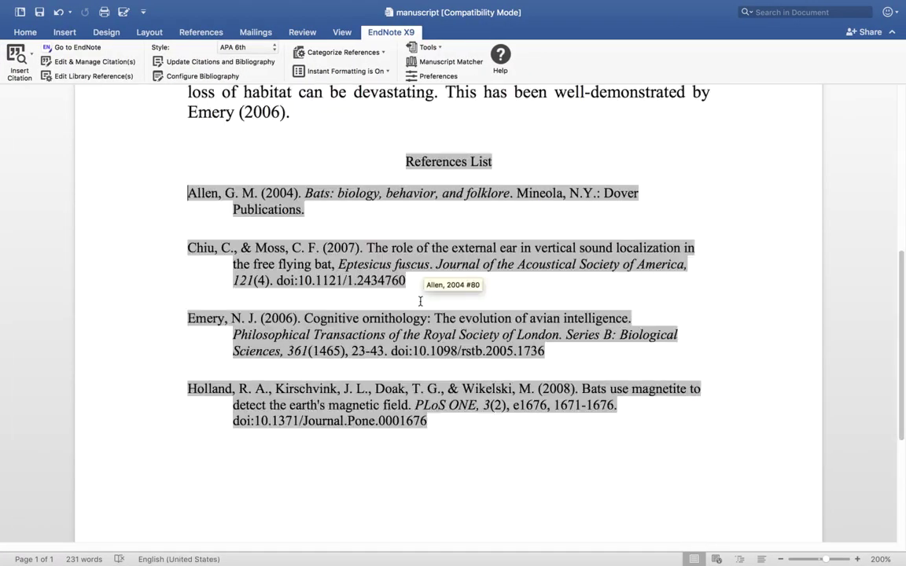
pyautogui.scroll(10, 456, 314)
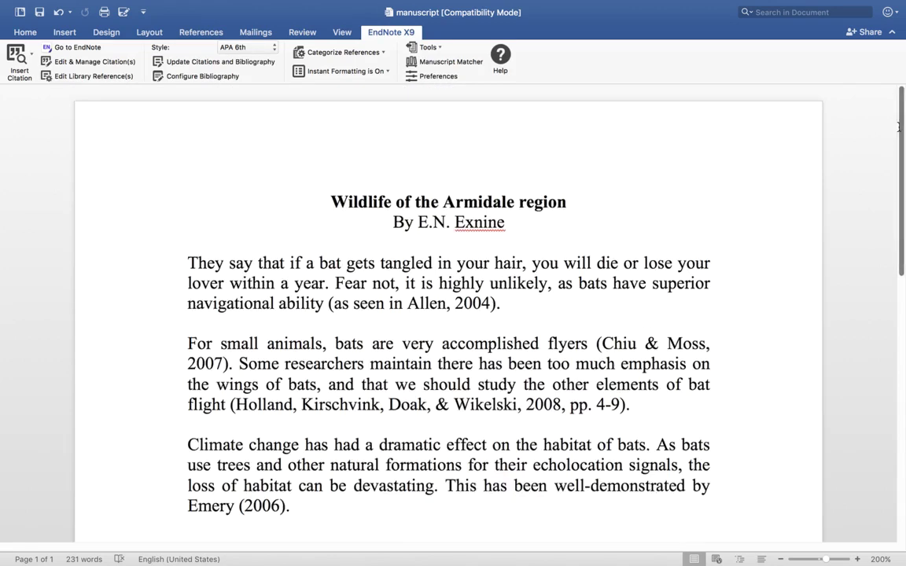
pyautogui.click(469, 306)
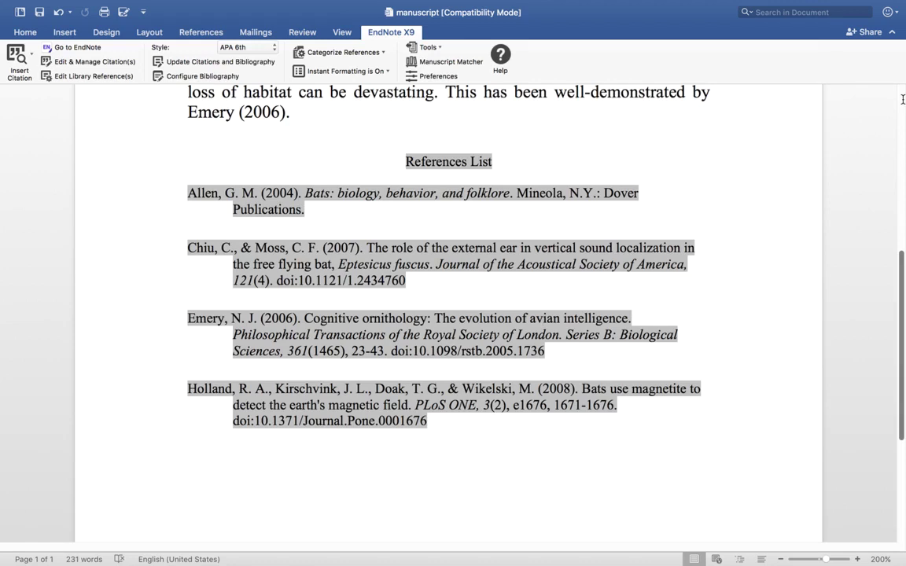
pyautogui.scroll(5, 903, 99)
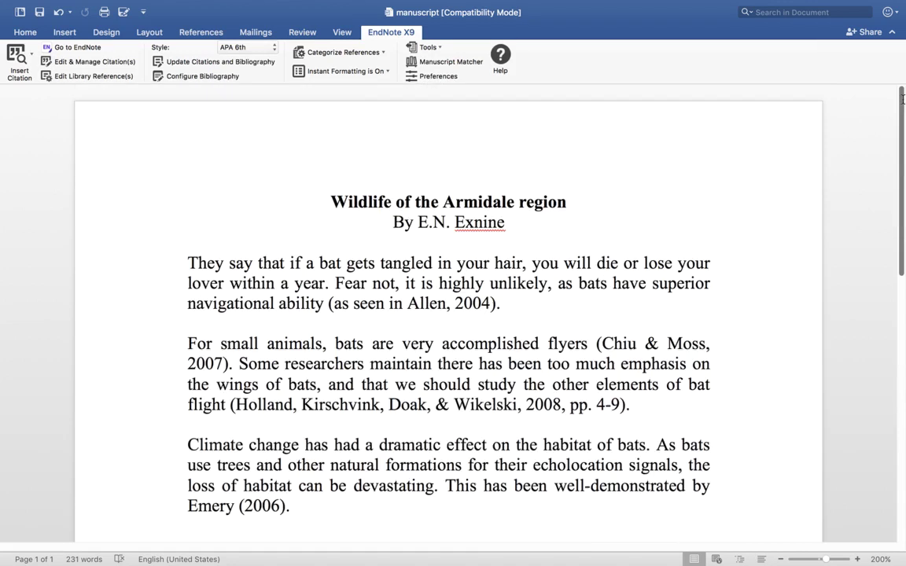
pyautogui.click(403, 307)
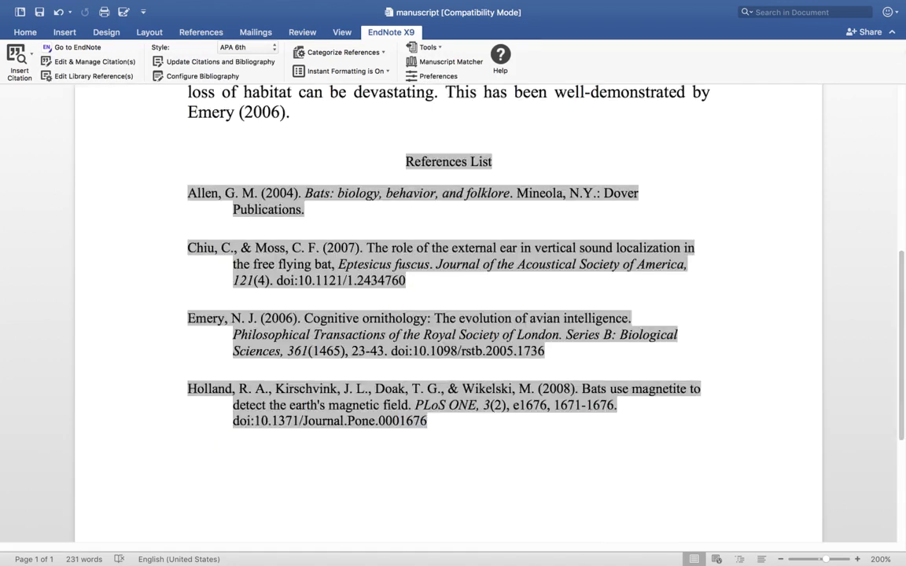
pyautogui.scroll(5, 843, 116)
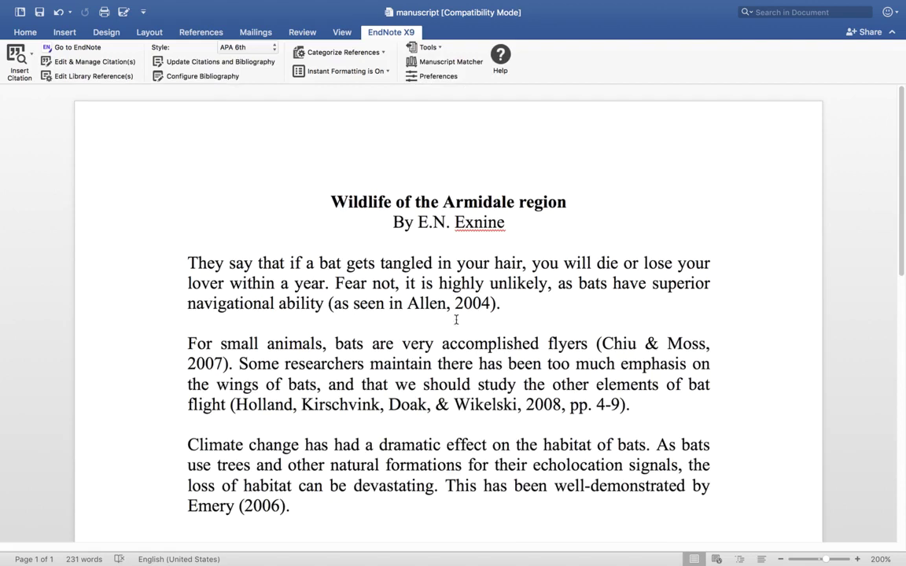
pyautogui.click(70, 53)
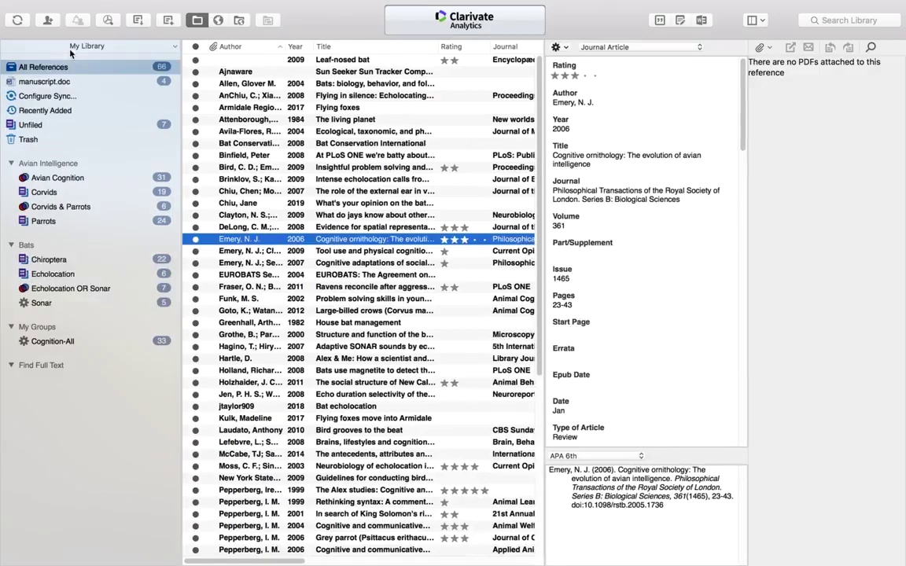
# Step: Correct the 2004 bats book author from Allen to Allan, then return to Word
pyautogui.click(284, 84)
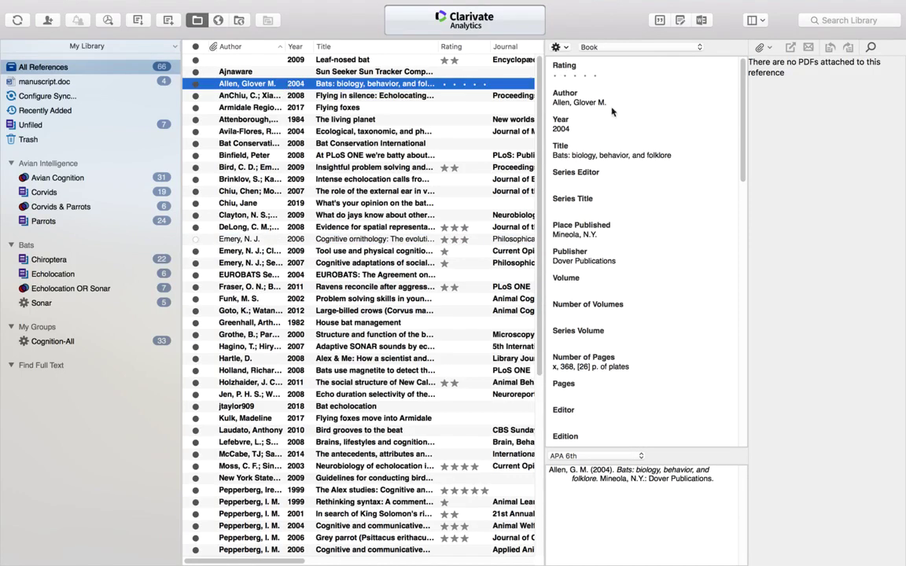
pyautogui.click(566, 102)
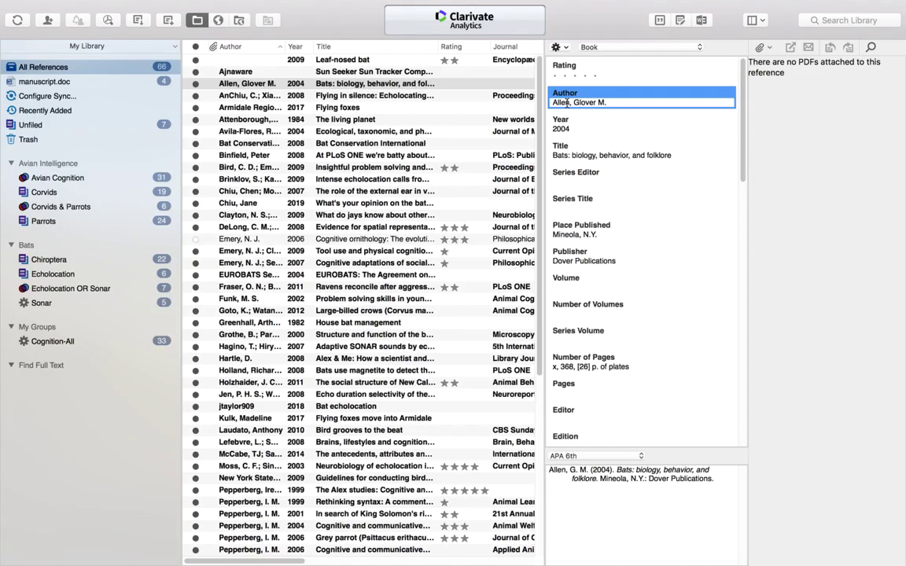
pyautogui.press('BackSpace')
pyautogui.write('a')
pyautogui.click(375, 97)
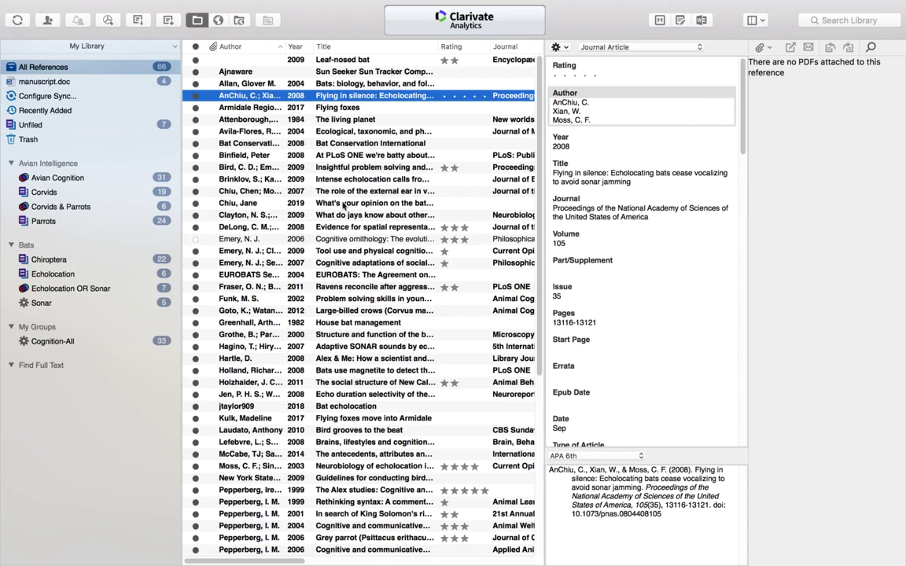
pyautogui.click(701, 20)
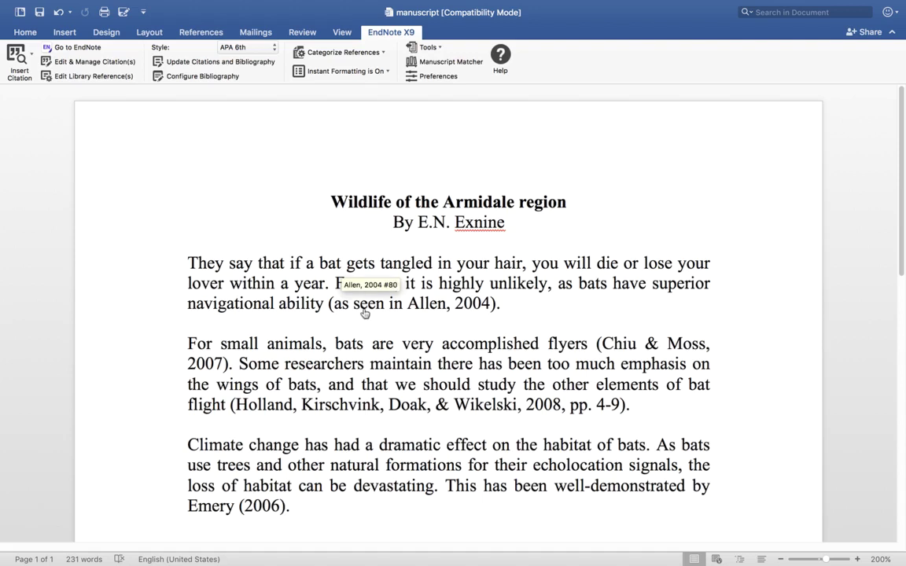
# Step: Update citations and bibliography so the first citation reads (as seen in Allan, 2004)
pyautogui.click(212, 63)
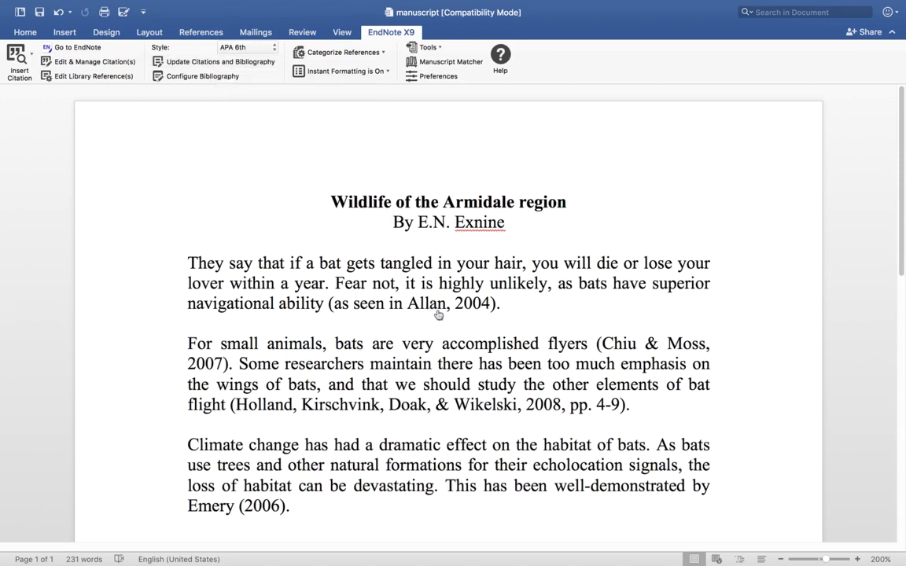
pyautogui.moveTo(438, 314)
pyautogui.click(435, 48)
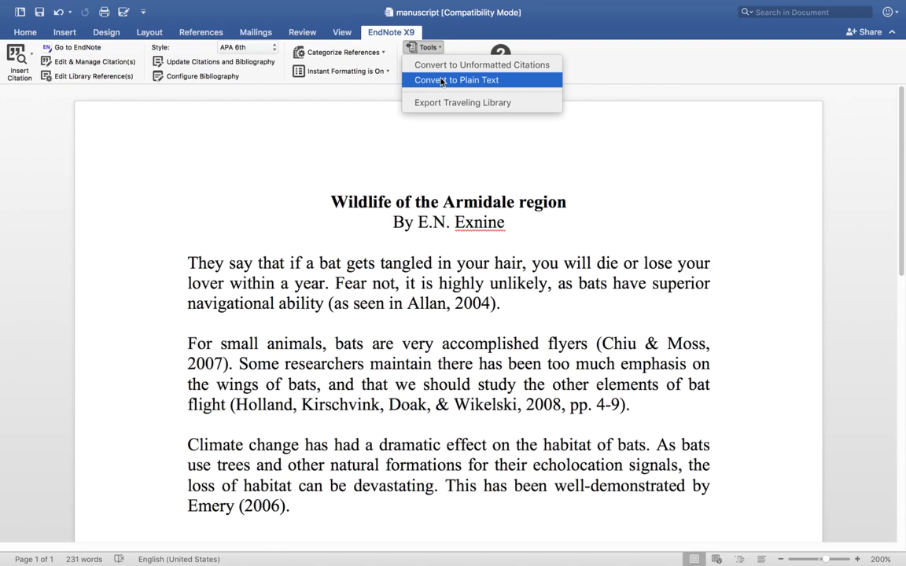
# Step: Convert the manuscript to a plain-text copy in a new Document1 via EndNote Tools
pyautogui.click(441, 81)
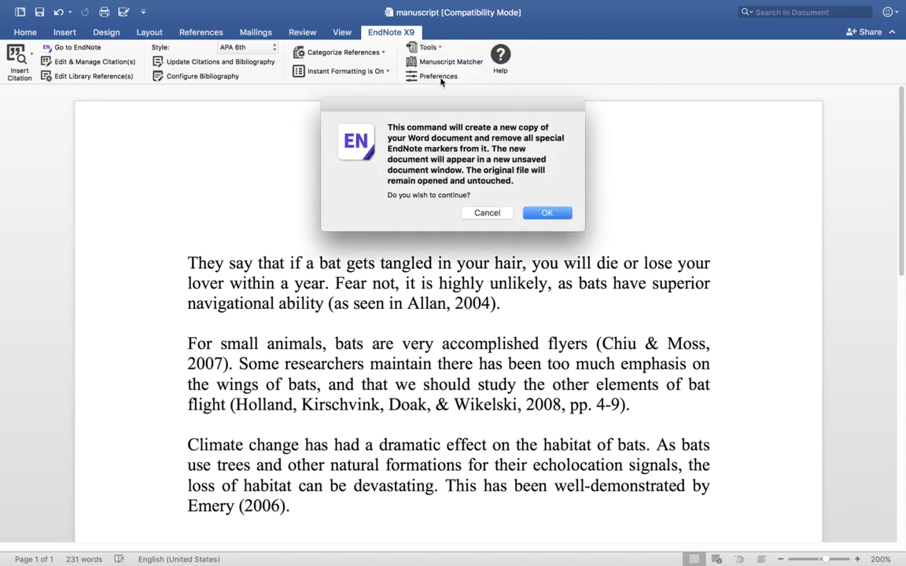
pyautogui.click(548, 213)
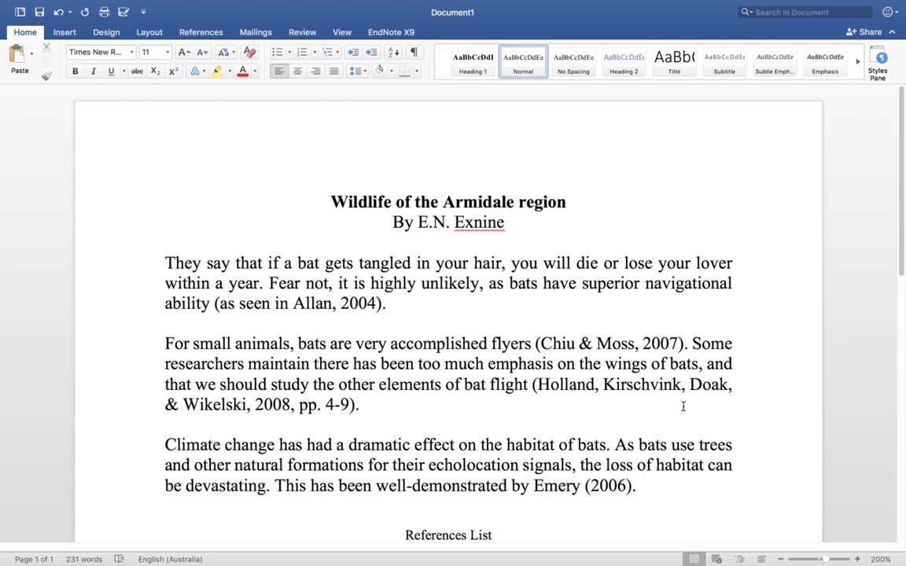
# Step: In the plain-text copy, change the Chiu & Moss citation year from 2007 to 2008
pyautogui.click(637, 344)
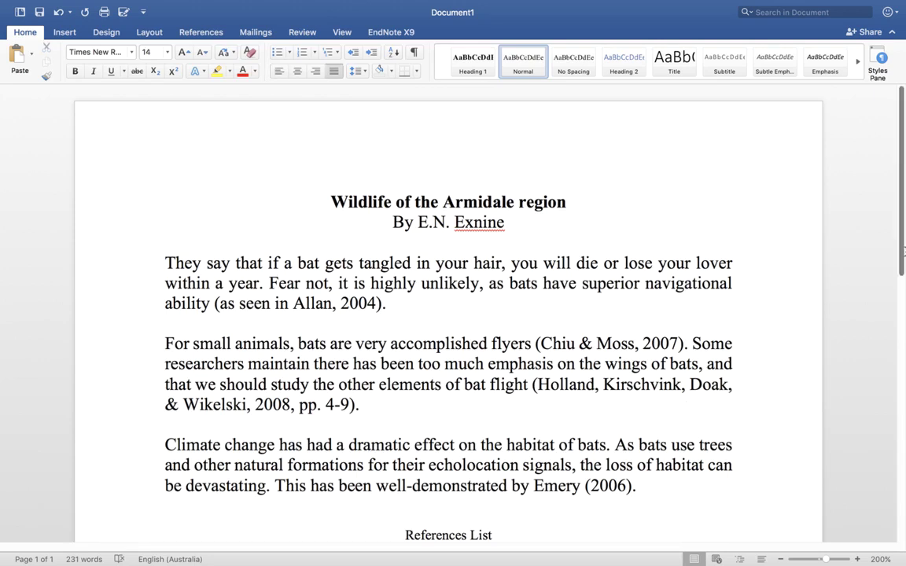
pyautogui.scroll(-10, 900, 298)
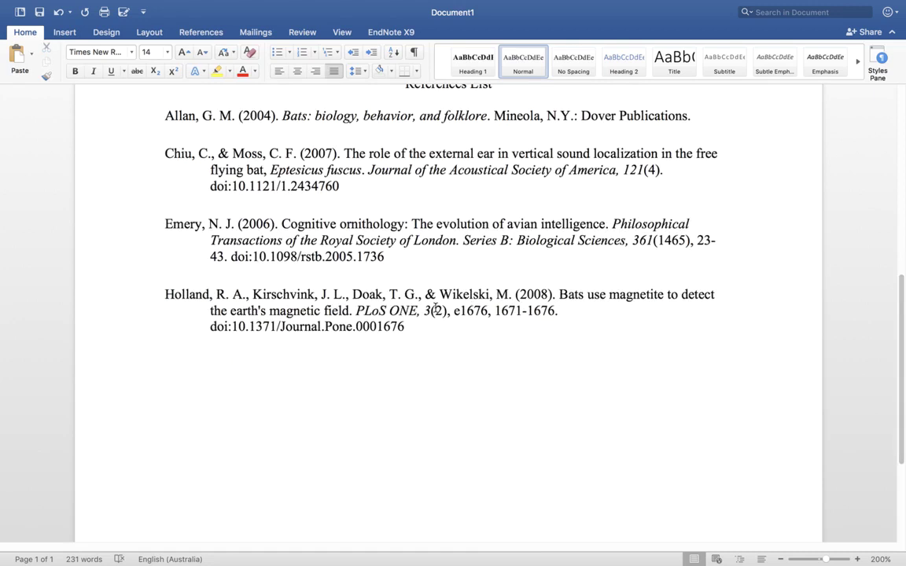
pyautogui.click(434, 310)
pyautogui.scroll(10, 902, 108)
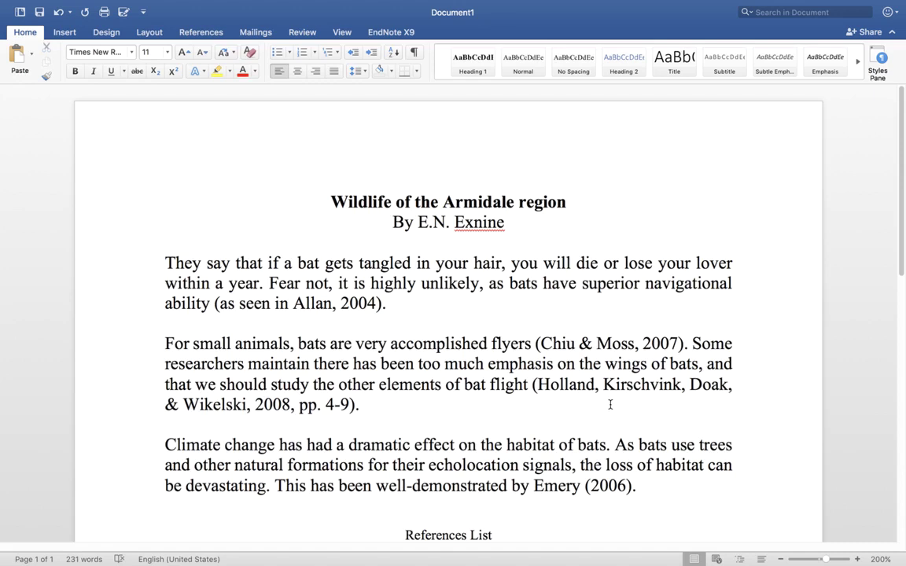
pyautogui.click(677, 344)
pyautogui.press('BackSpace')
pyautogui.write('8')
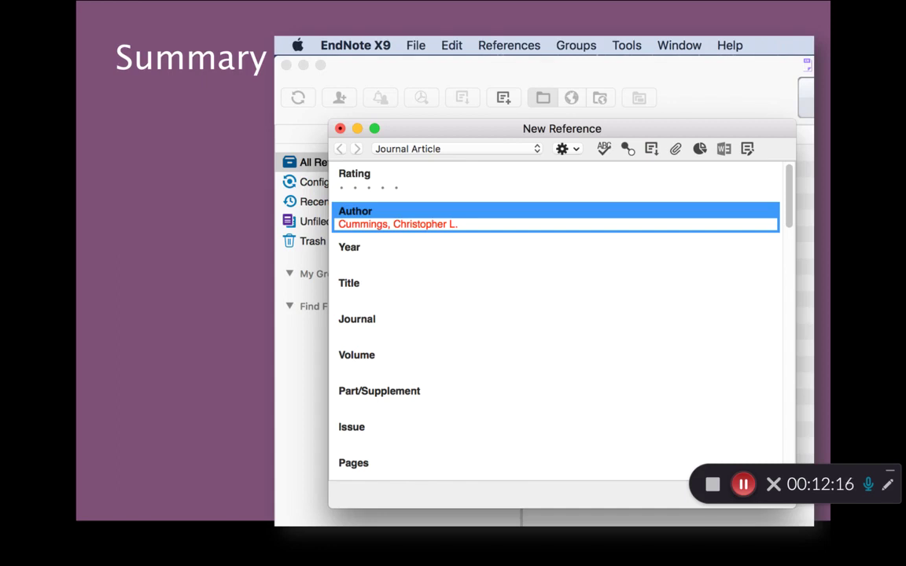
# Step: Advance the Summary slide to the database Save-menu screenshot with RIS export boxed
pyautogui.press('Right')
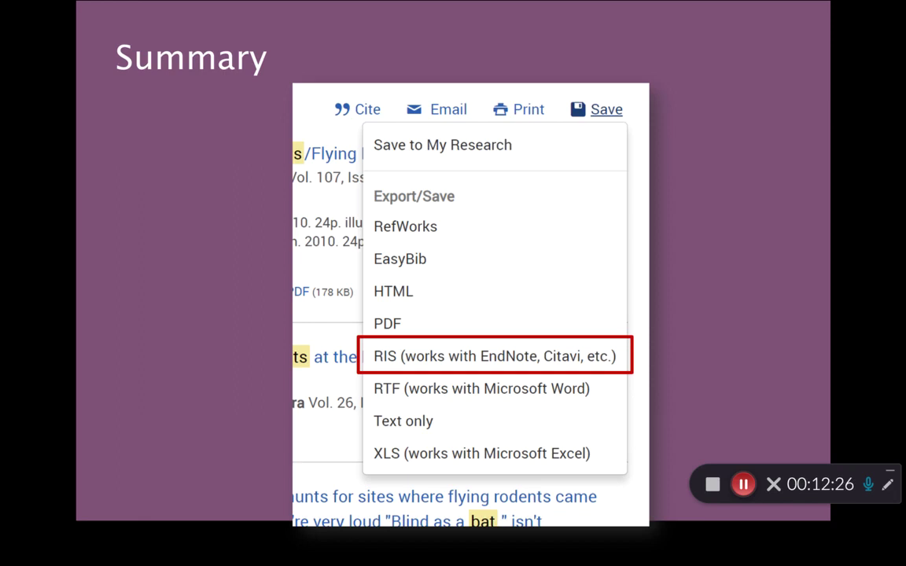
# Step: Advance past the Finder screenshot to the 'Garbage in, Garbage out' slide
pyautogui.press('Right')
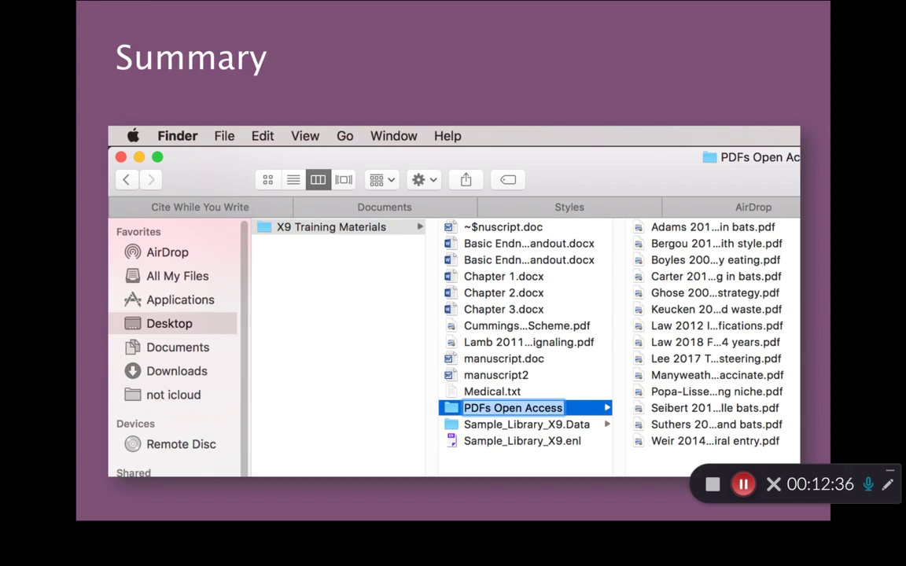
pyautogui.press('Right')
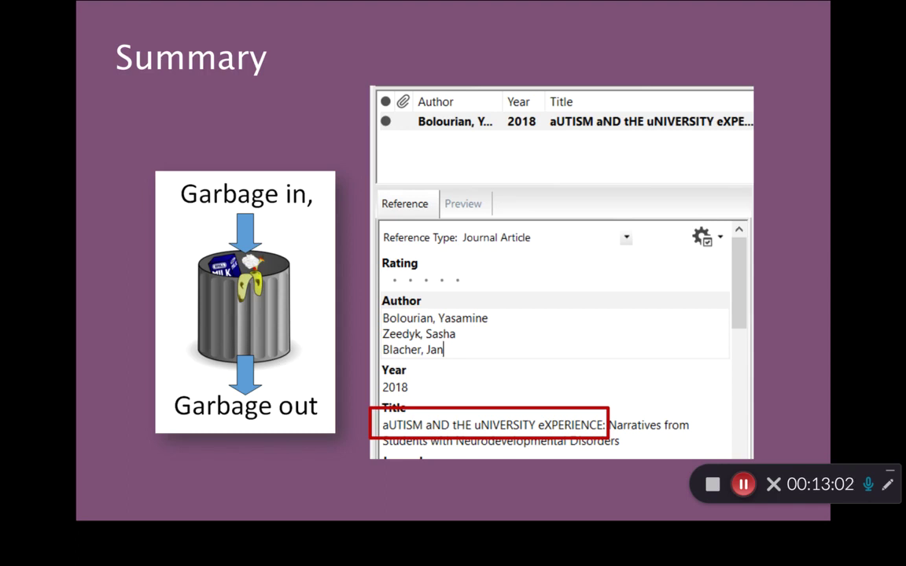
# Step: Advance past the Compressed Library screenshot to the Finder view of UNE EndNote Library.enl
pyautogui.press('Right')
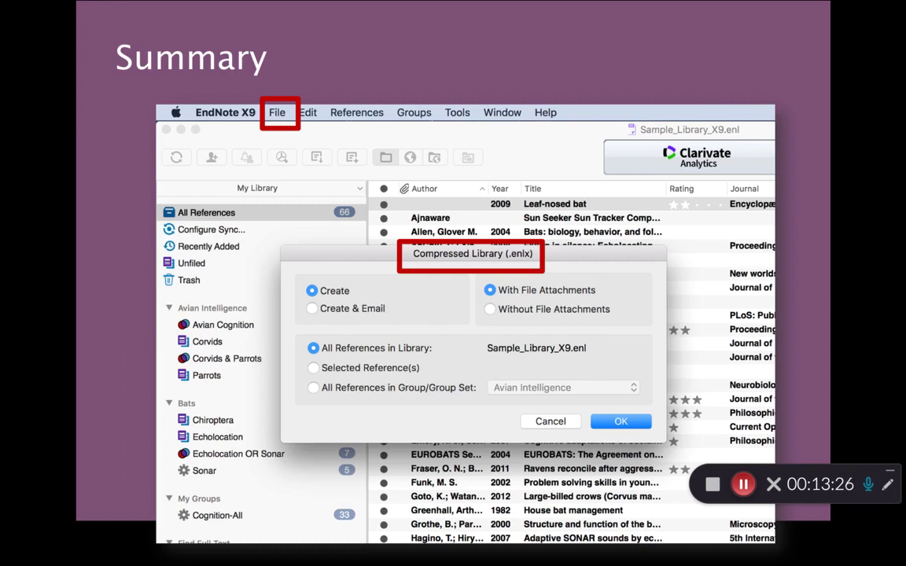
pyautogui.press('Right')
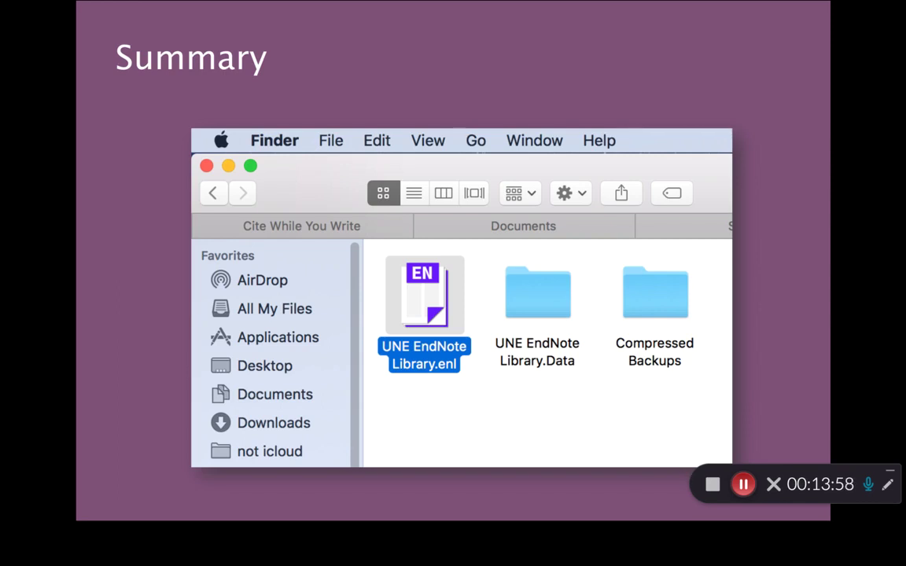
# Step: Advance past the manuscript page to the EndNote X9 guide page on Find Duplicates
pyautogui.press('Right')
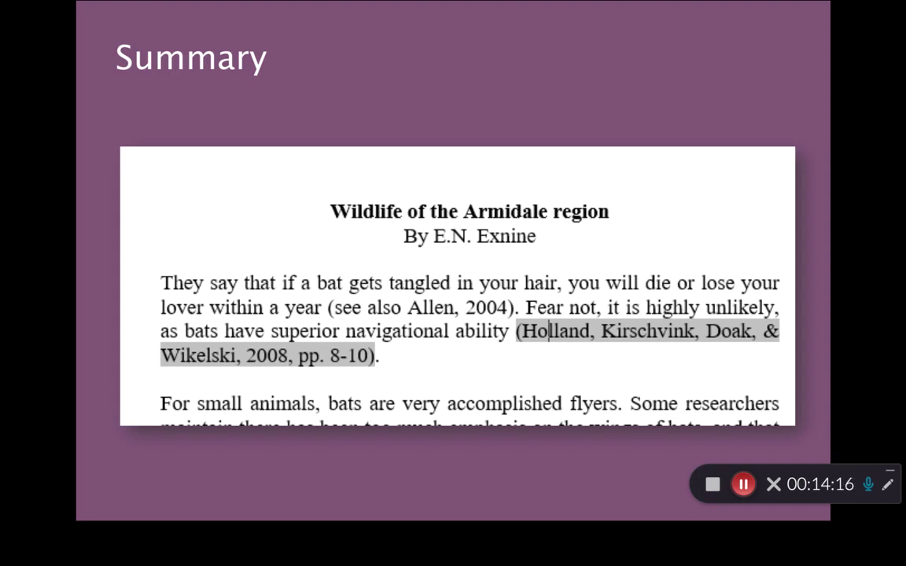
pyautogui.press('Right')
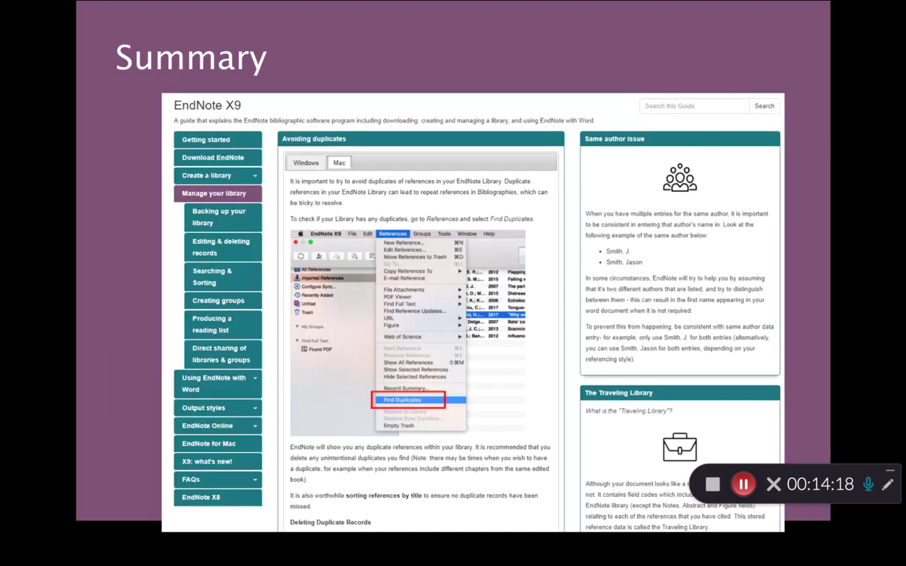